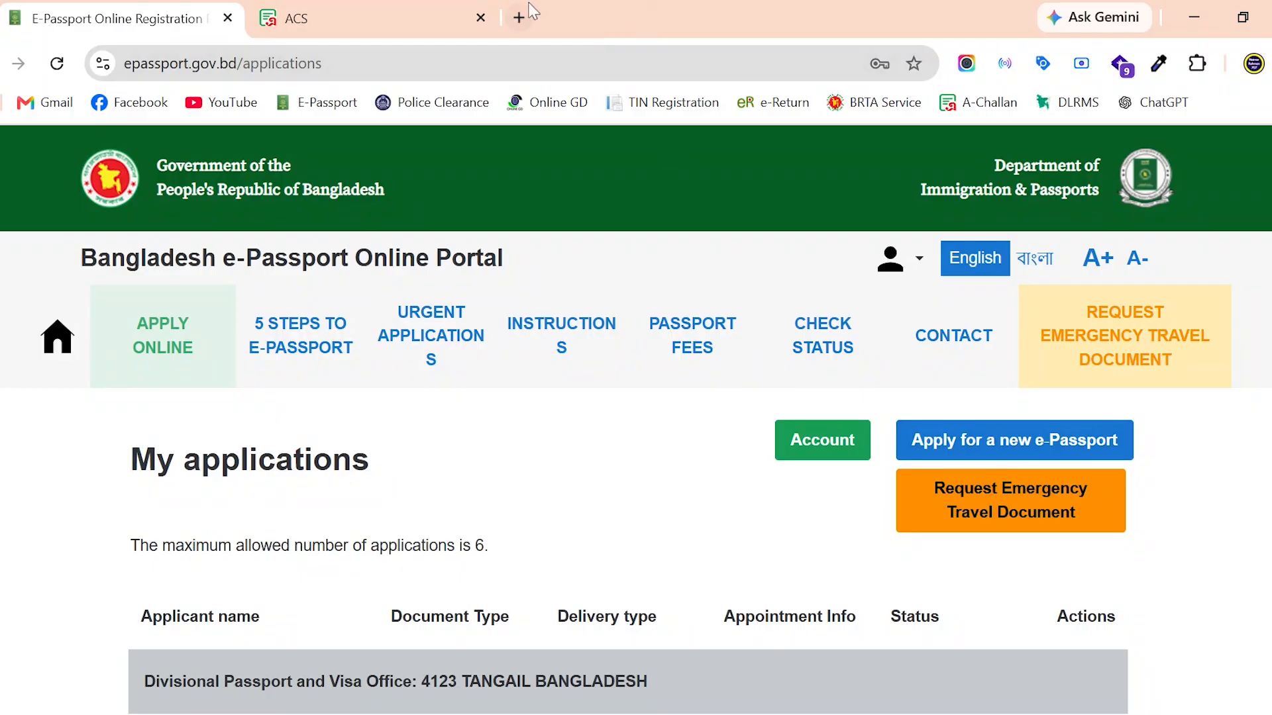
Step: Close the existing ACS page and open the bookmarked A-Challan site in a new tab
left_click(518, 18)
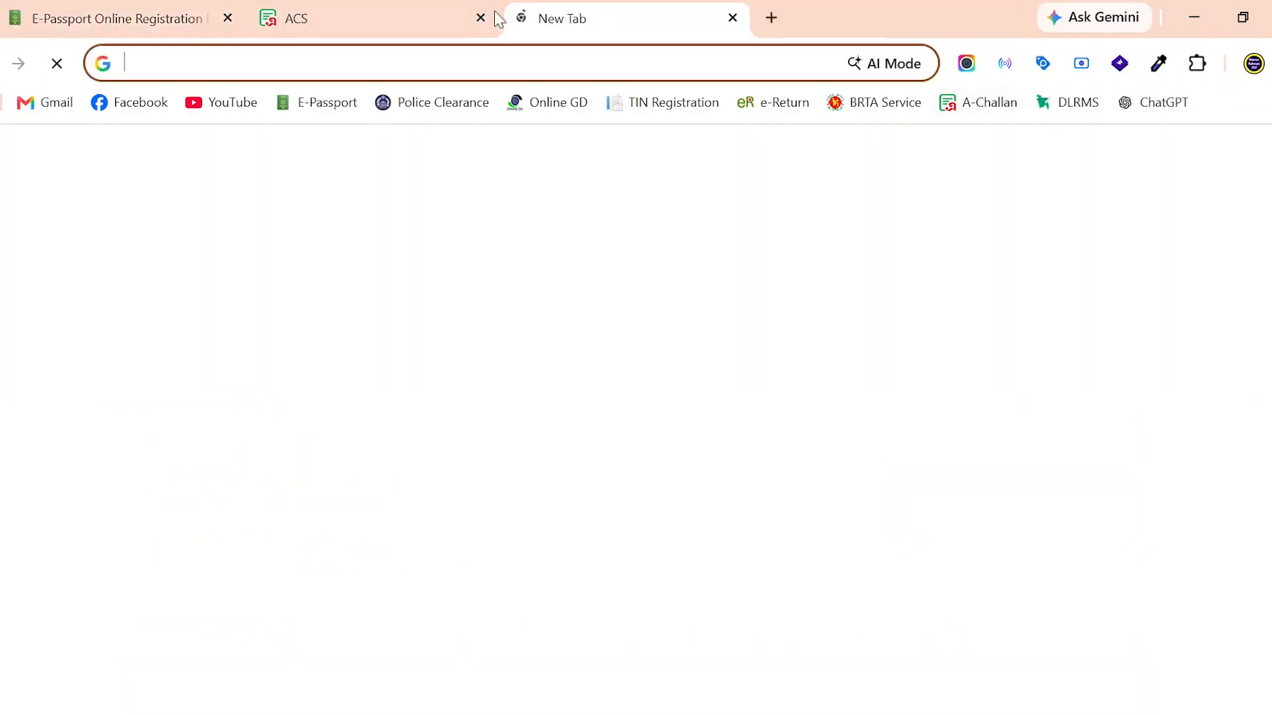
left_click(481, 18)
left_click(975, 106)
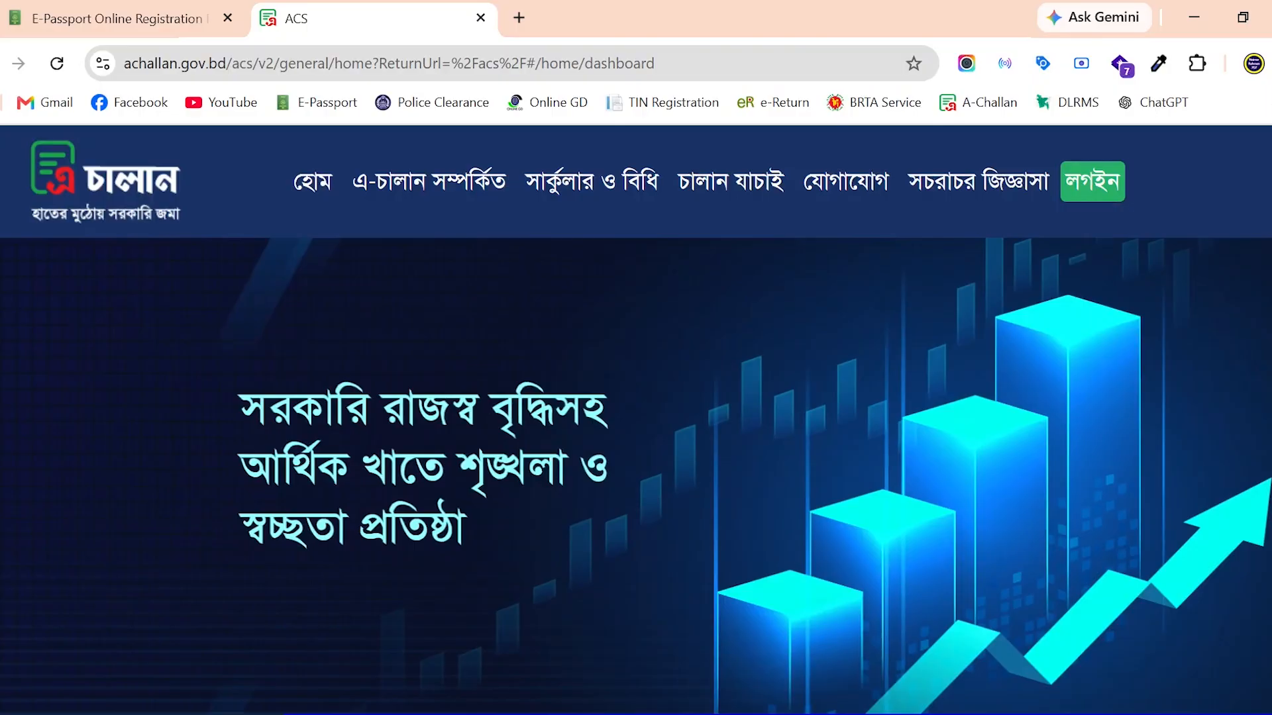
Step: Open the passport fee (পাসপোর্ট ফি) payment form from the A-Challan home page's revenue and service fee section
scroll(636, 475, "down", 1)
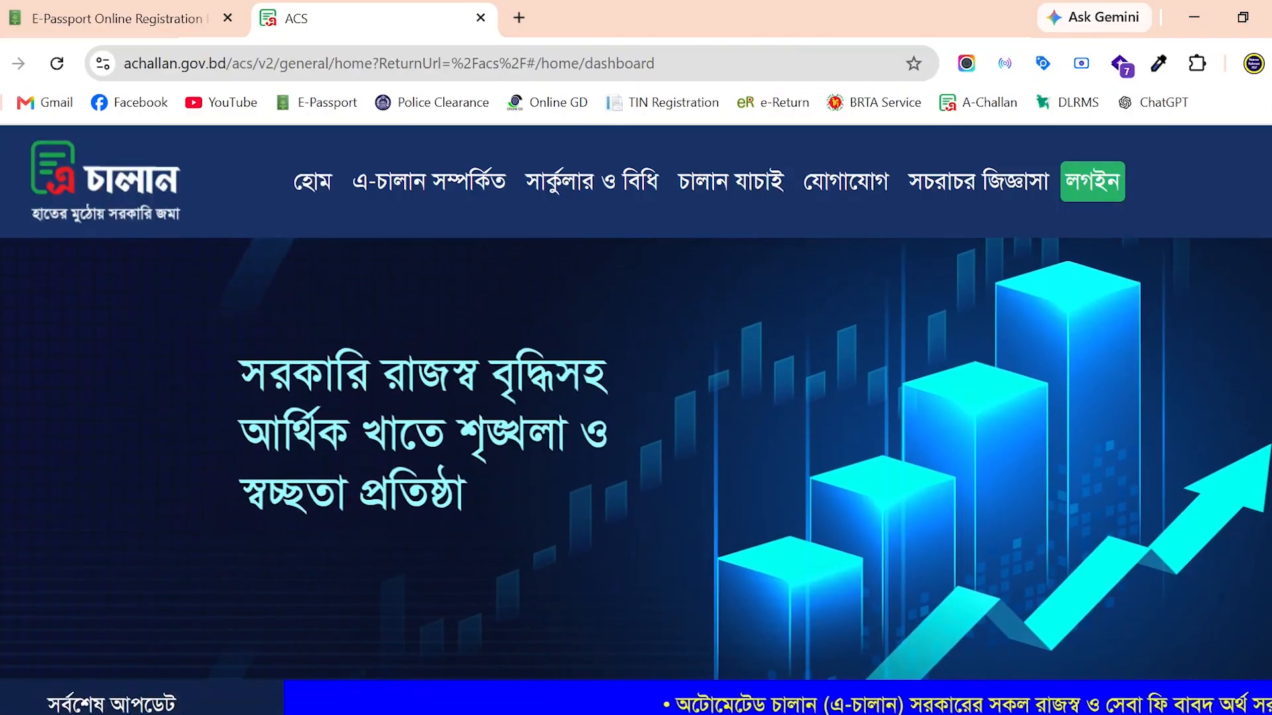
scroll(636, 475, "down", 1)
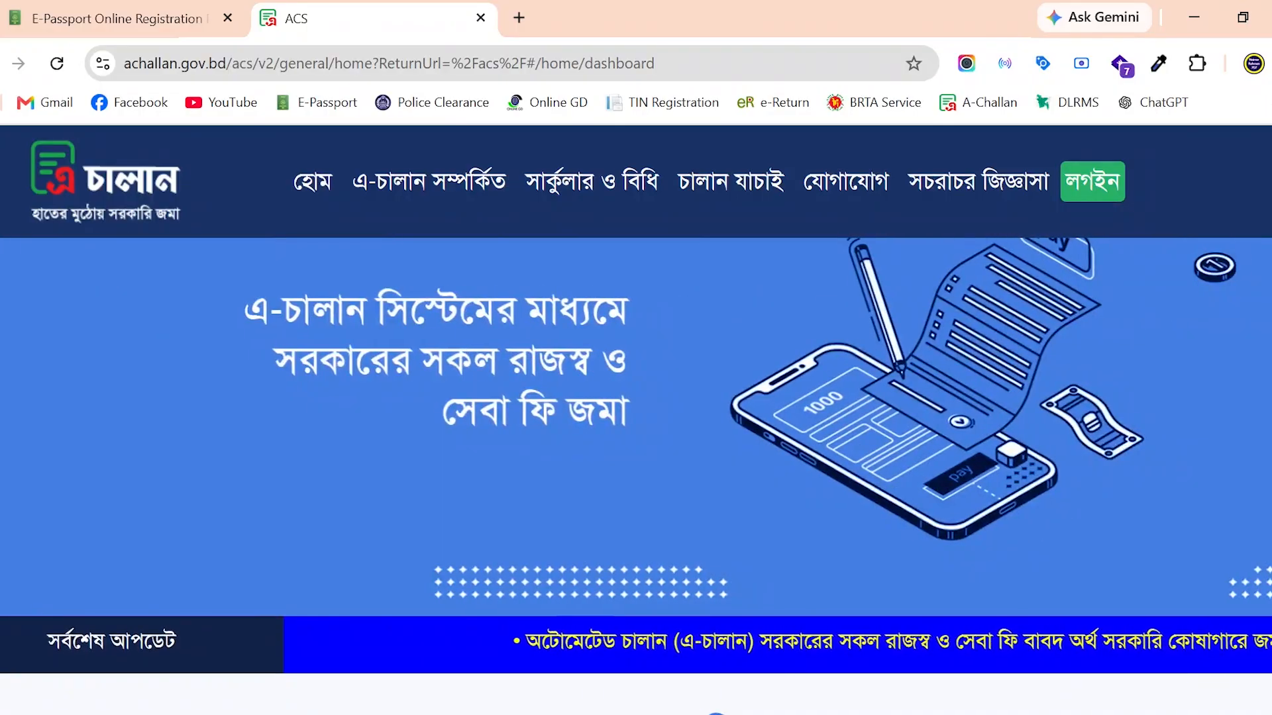
scroll(636, 476, "down", 6)
scroll(636, 476, "down", 1)
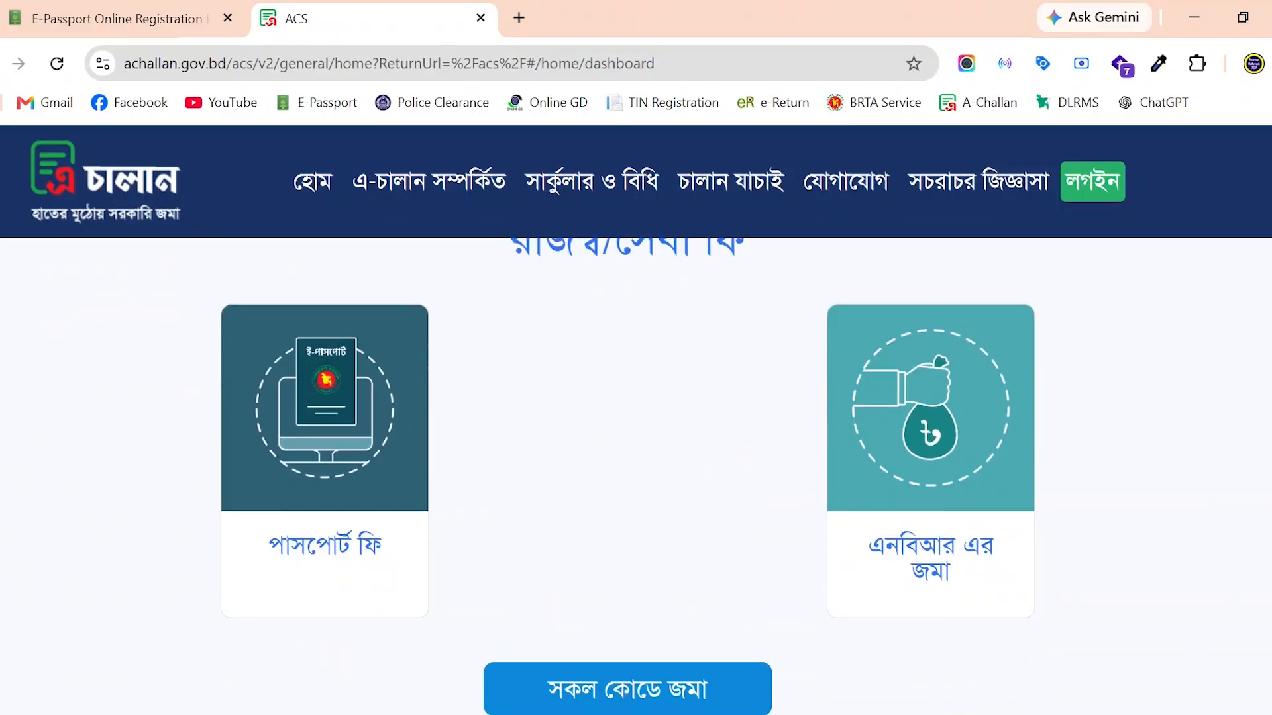
scroll(636, 476, "up", 1)
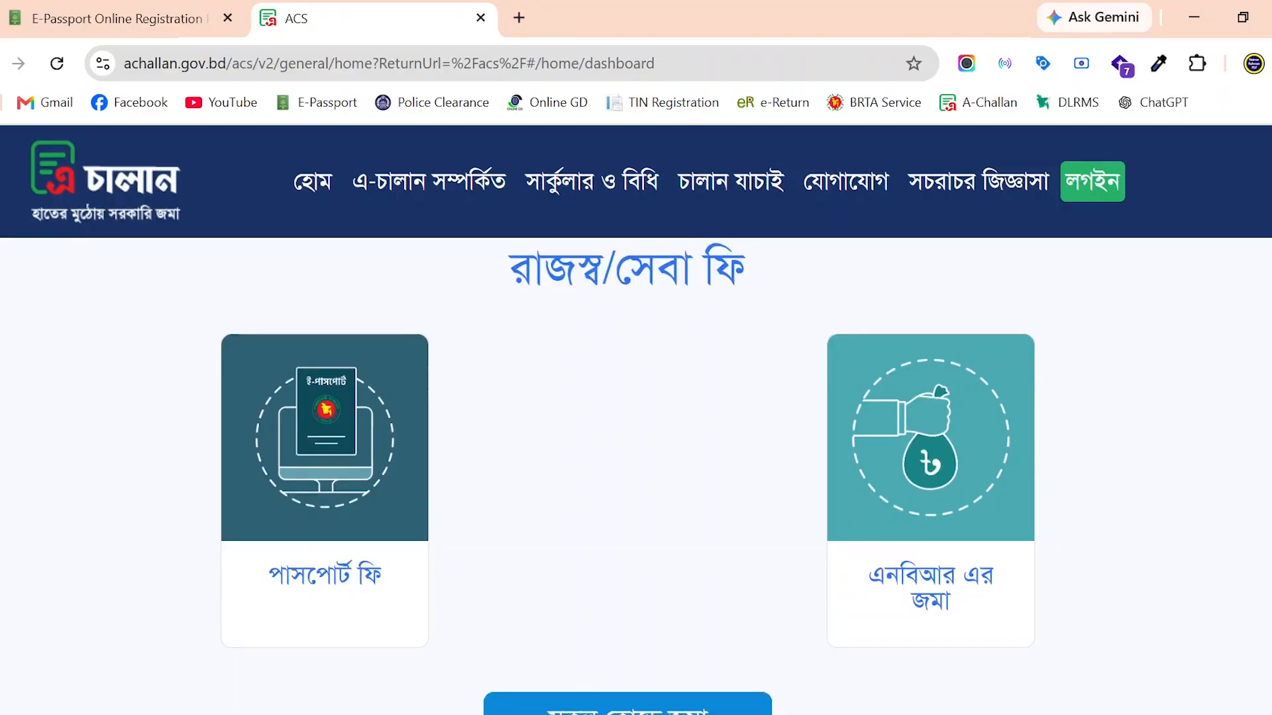
left_click(147, 17)
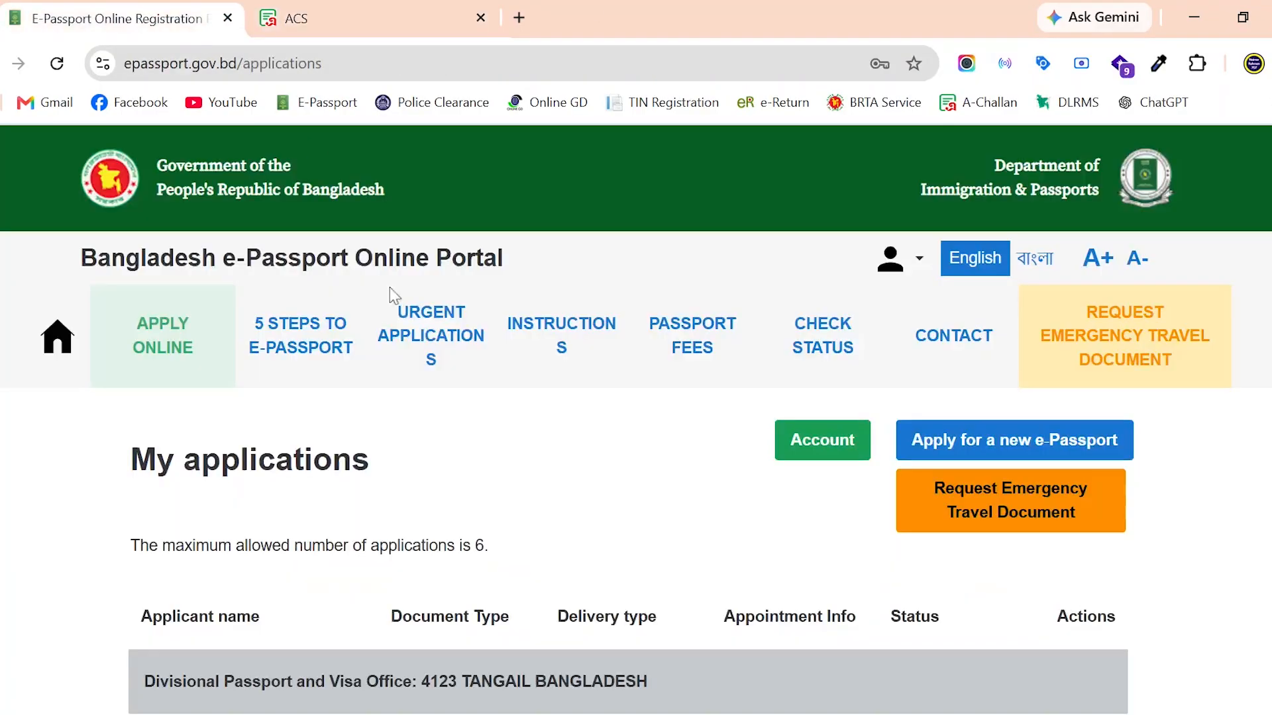
left_click(339, 20)
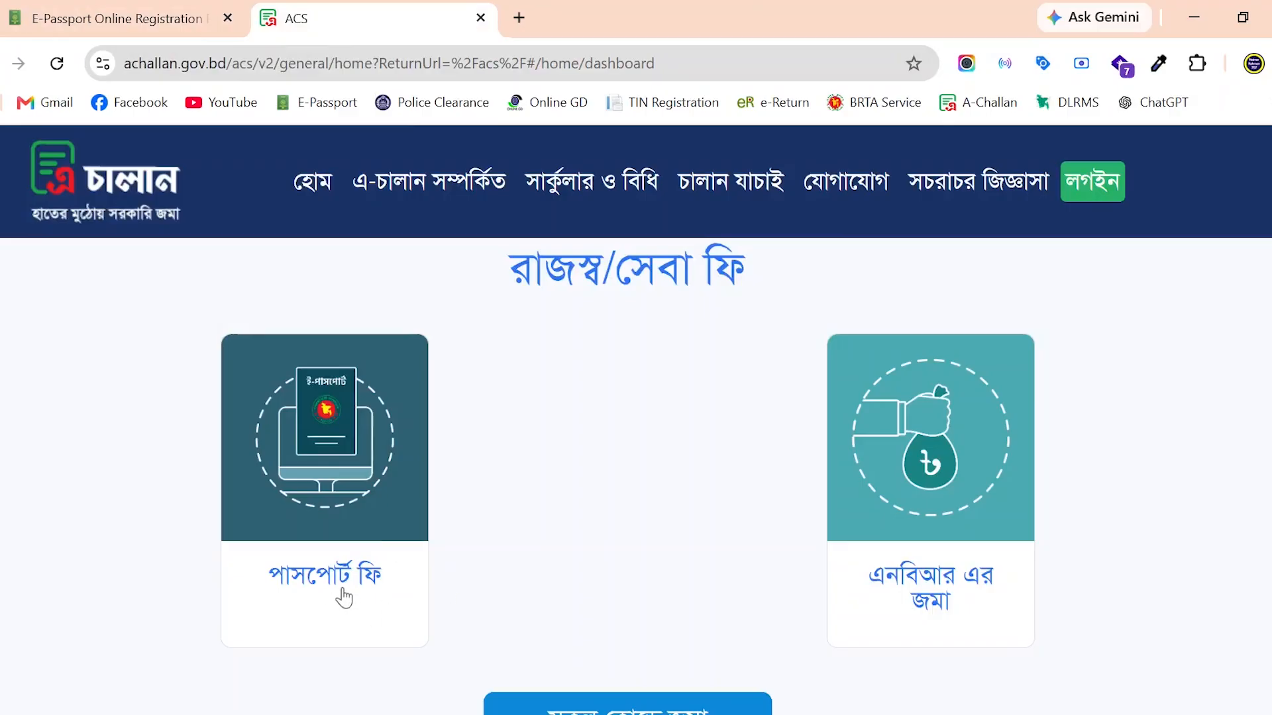
left_click(309, 576)
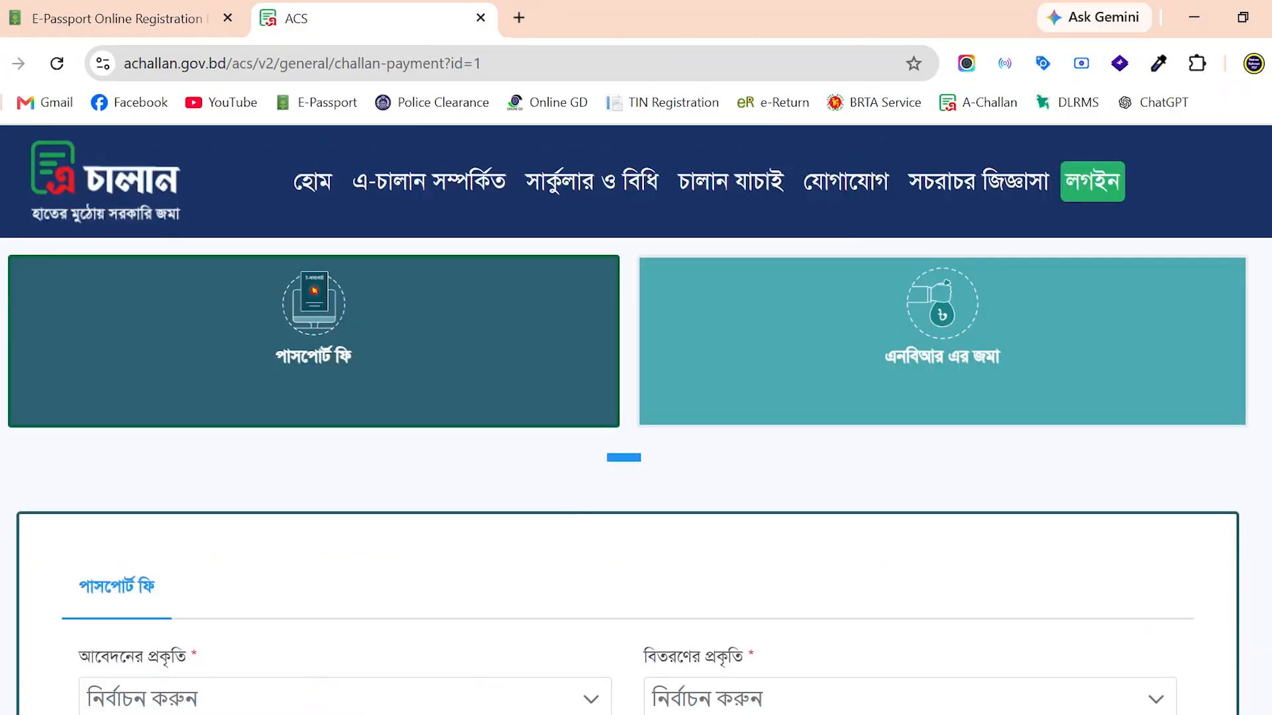
Step: Set the application type (আবেদনের প্রকৃতি) to ই-পাসপোর্ট ইস্যু (৪৮ পাতা)
scroll(349, 448, "down", 2)
scroll(628, 475, "down", 2)
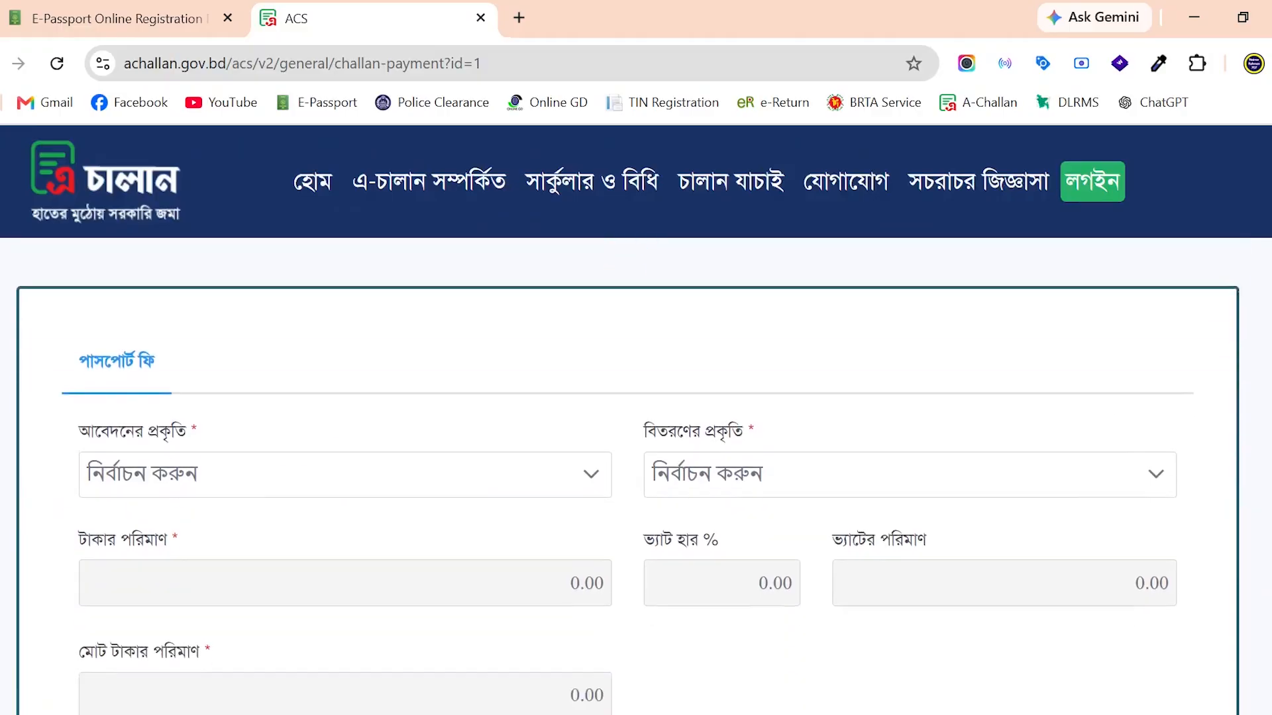
scroll(628, 476, "up", 4)
scroll(1232, 340, "down", 4)
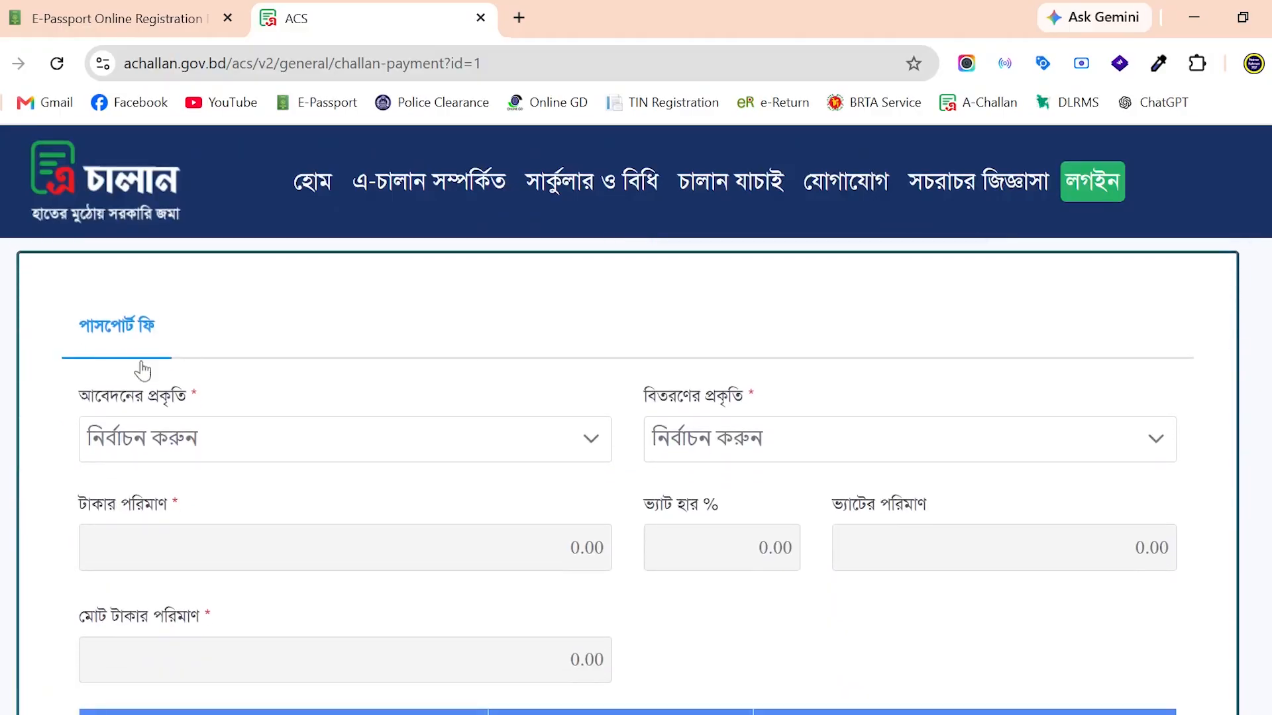
left_click(256, 443)
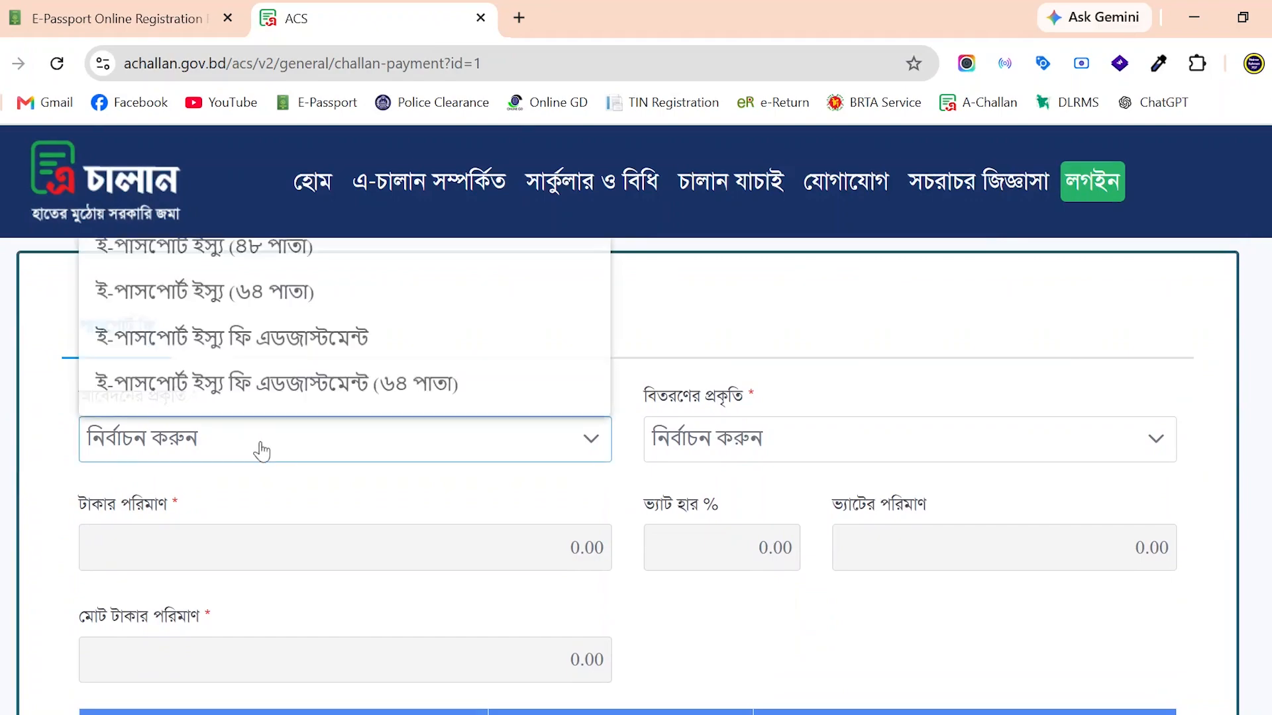
scroll(295, 483, "up", 2)
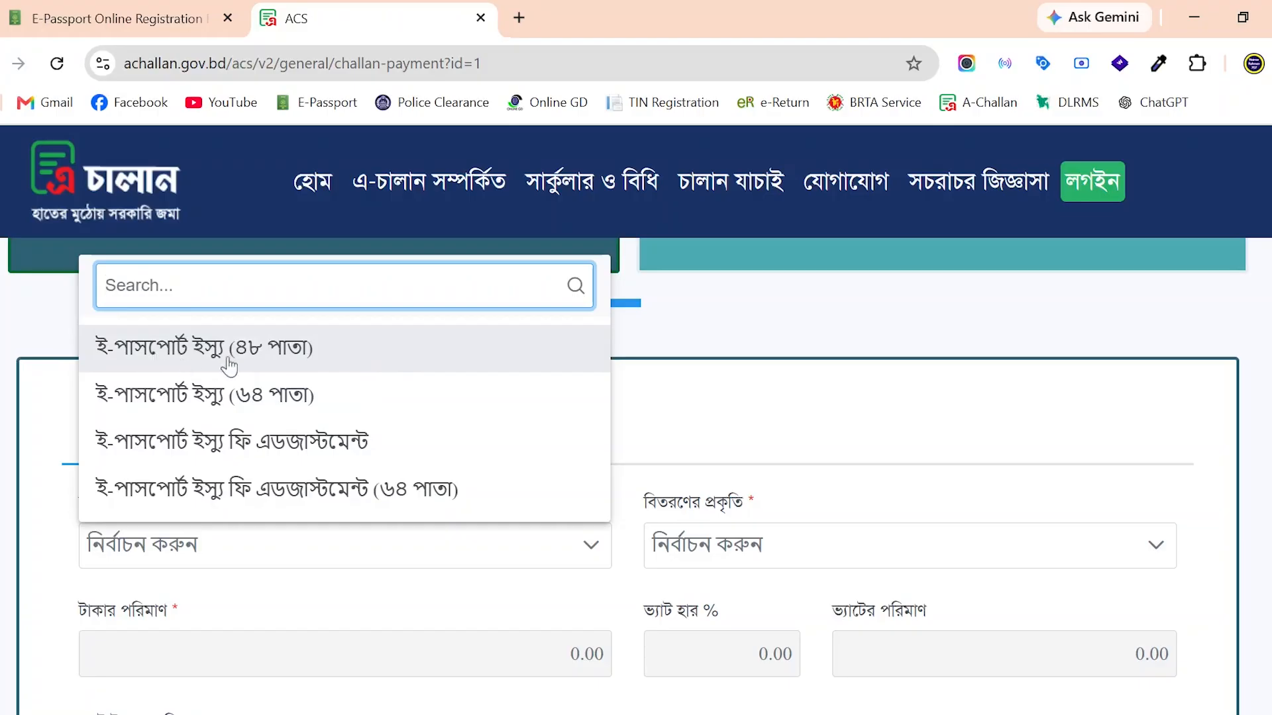
left_click(336, 353)
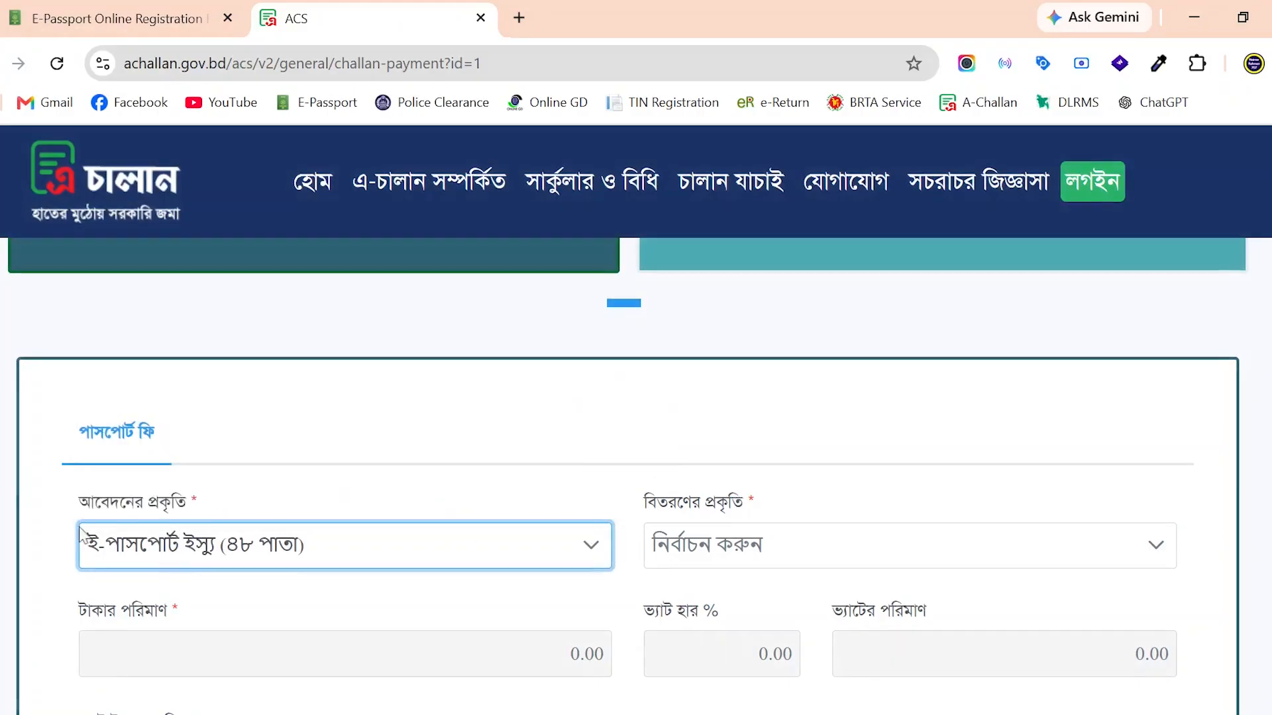
left_click(349, 558)
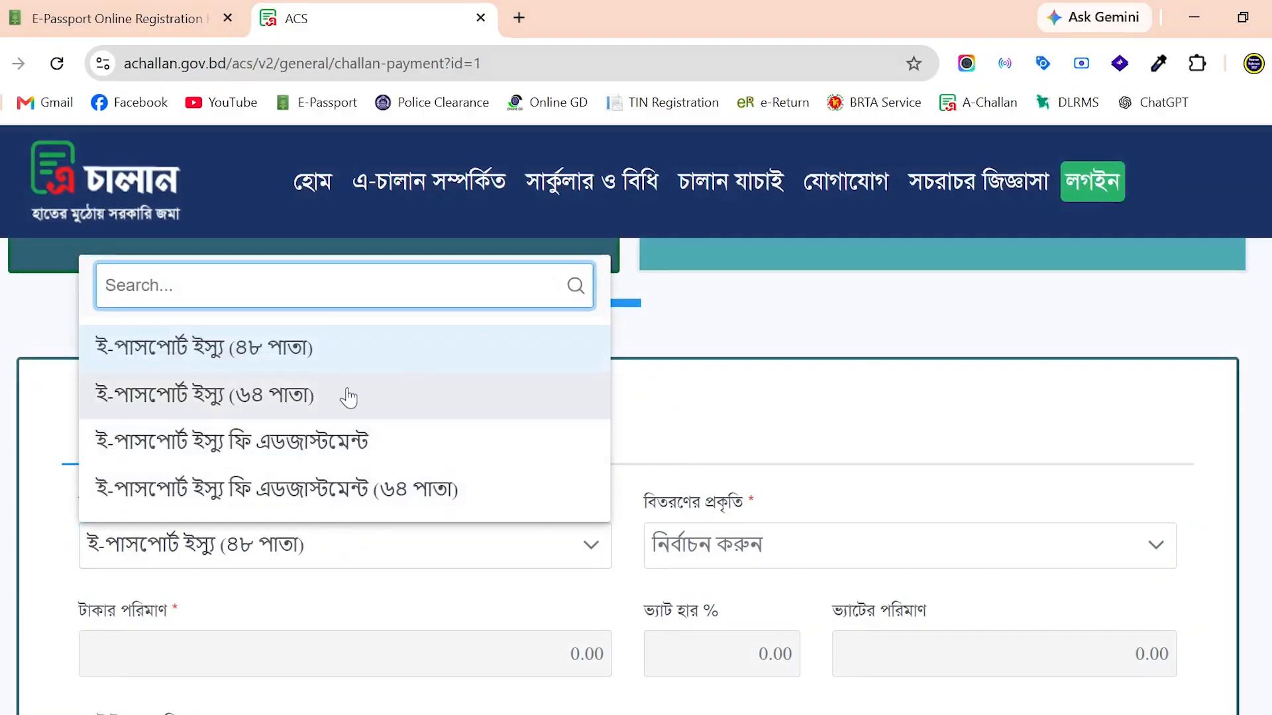
left_click(627, 500)
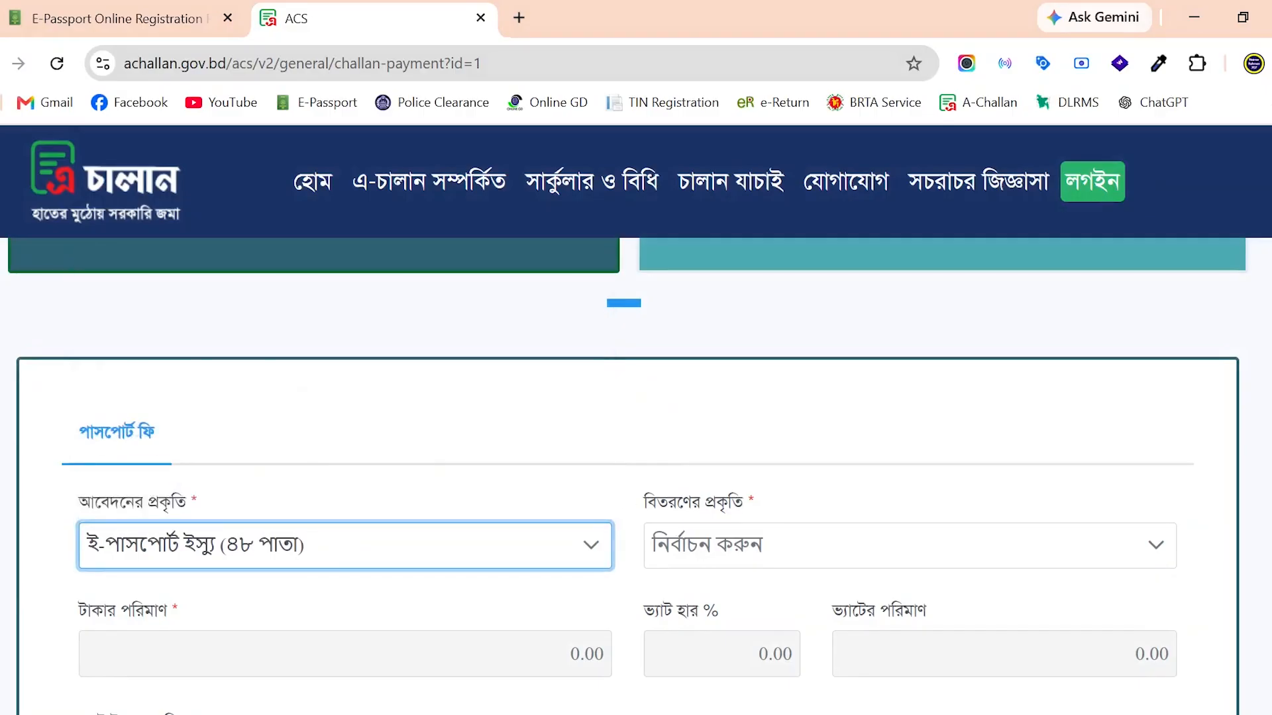
Step: Review the passport validity and processing-time options offered for the delivery type (বিতরণের প্রকৃতি)
left_click_drag(643, 498, 760, 507)
left_click(769, 538)
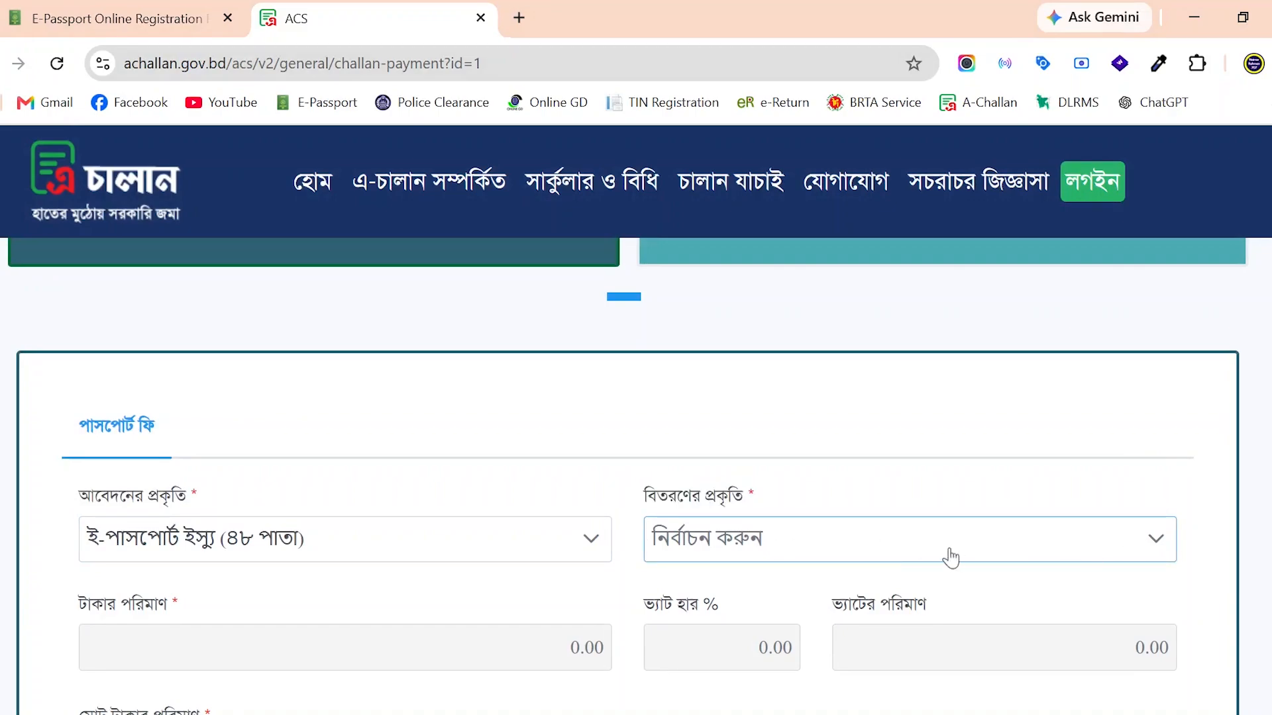
left_click(922, 553)
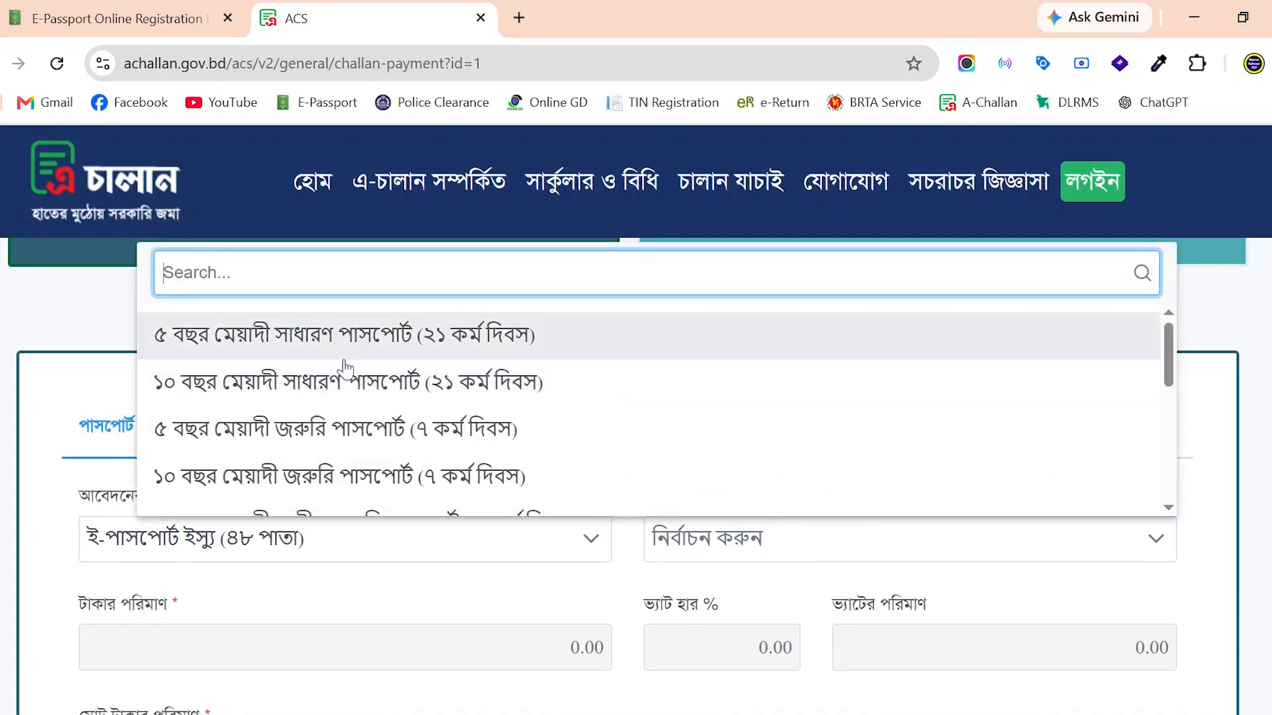
scroll(397, 368, "down", 5)
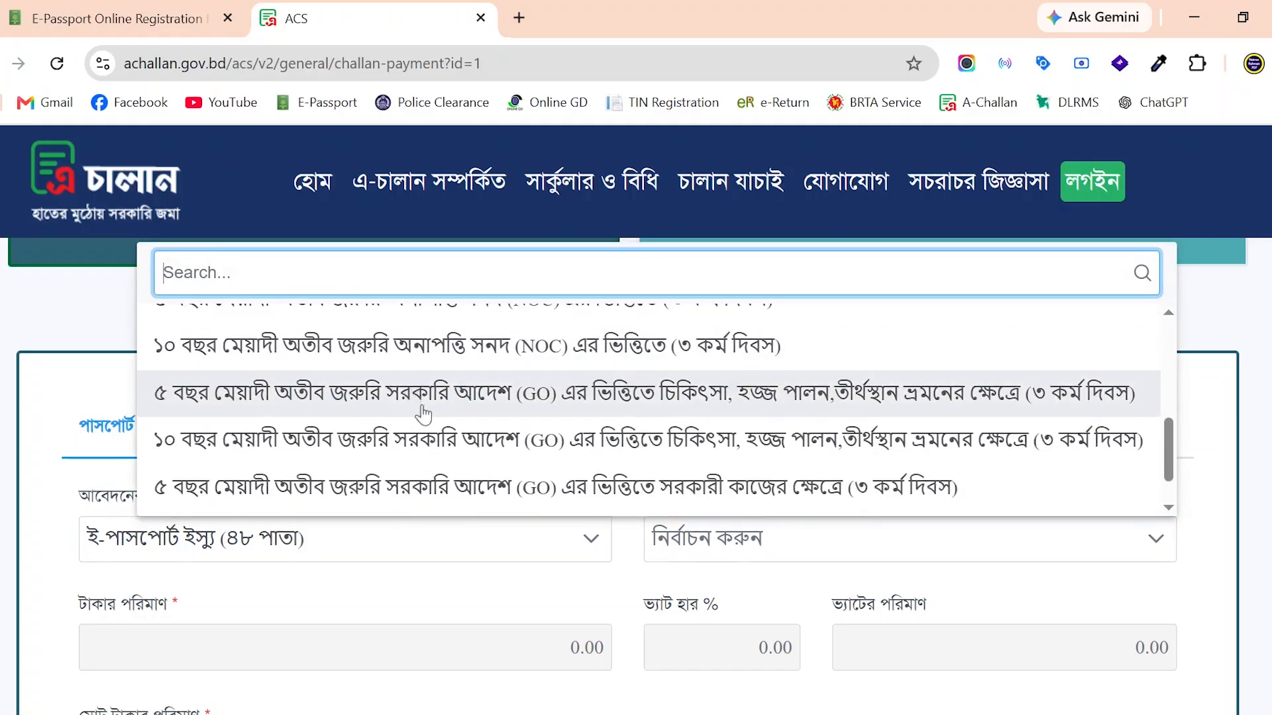
scroll(425, 397, "up", 5)
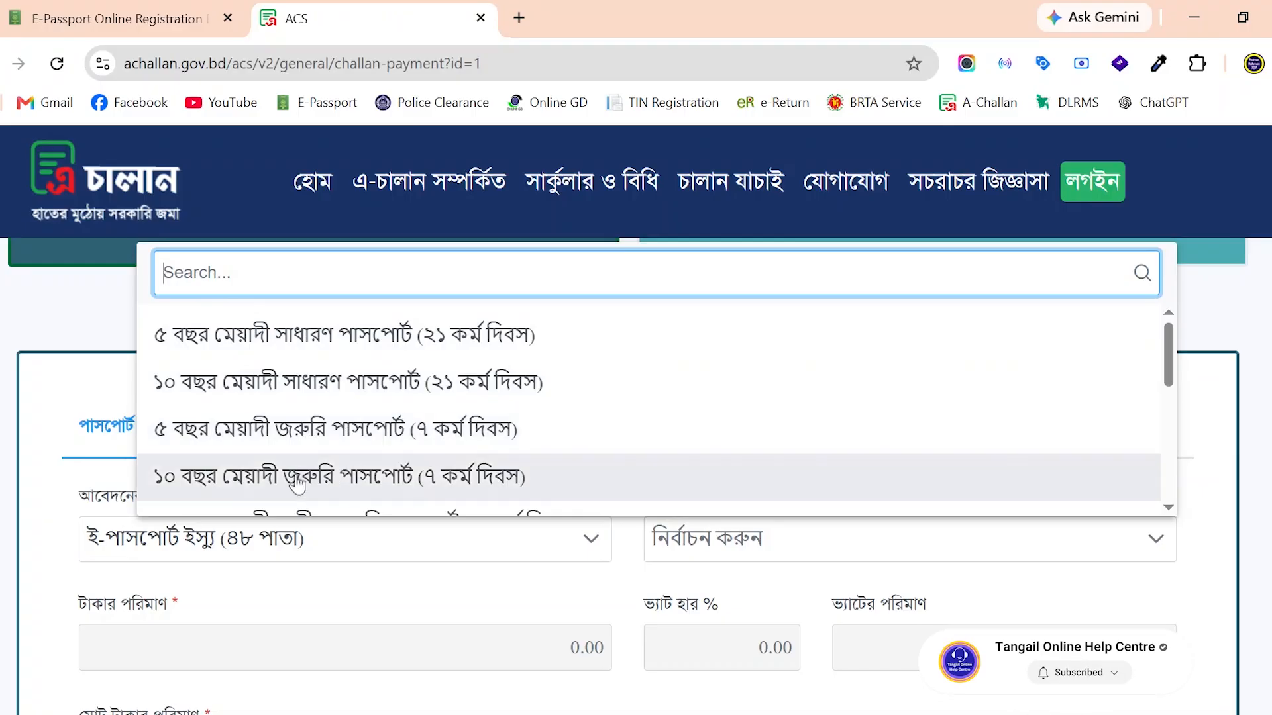
scroll(429, 484, "down", 3)
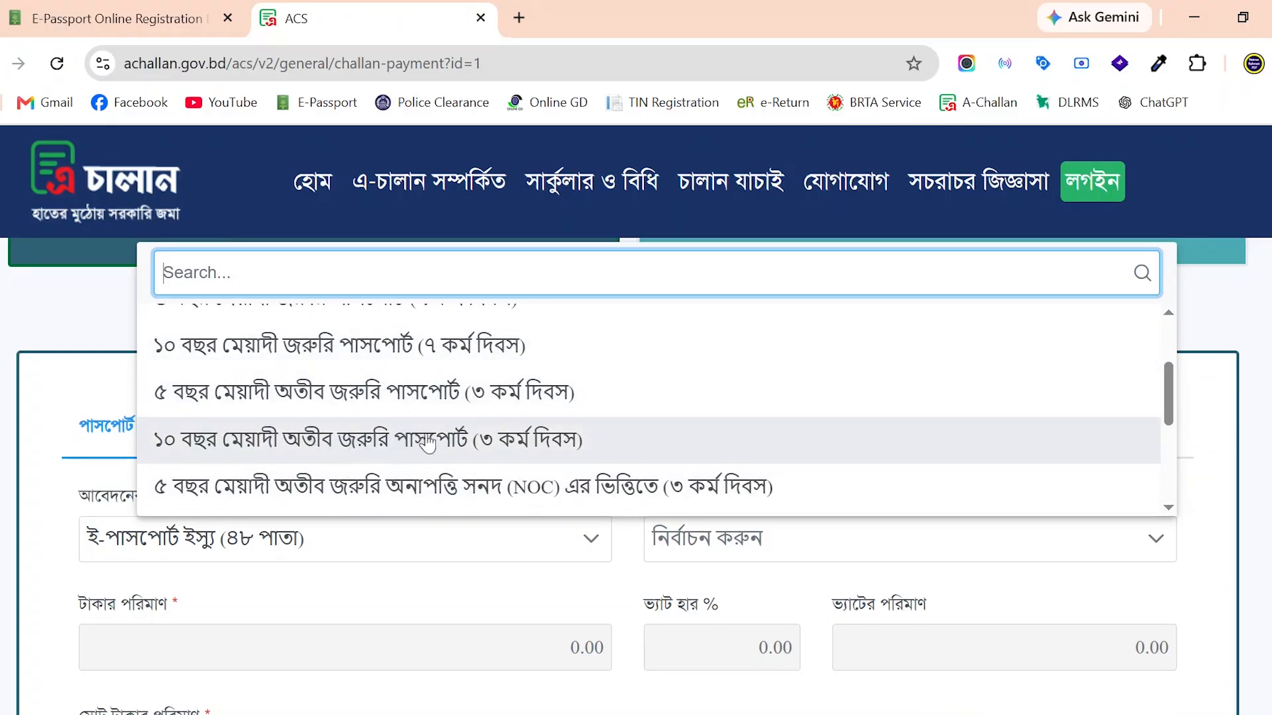
scroll(429, 443, "up", 1)
scroll(430, 442, "up", 3)
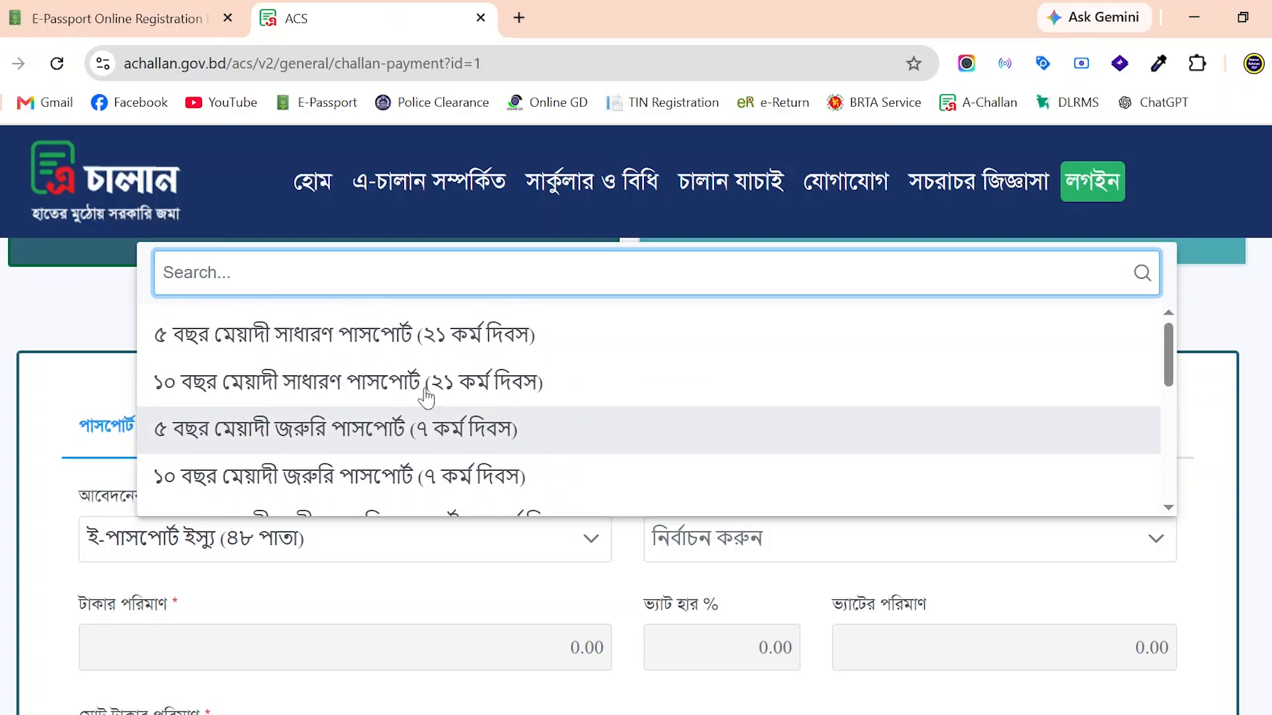
Step: Check the application's document and delivery type on the e-Passport portal's My applications page against the challan options
left_click(91, 5)
scroll(636, 463, "down", 3)
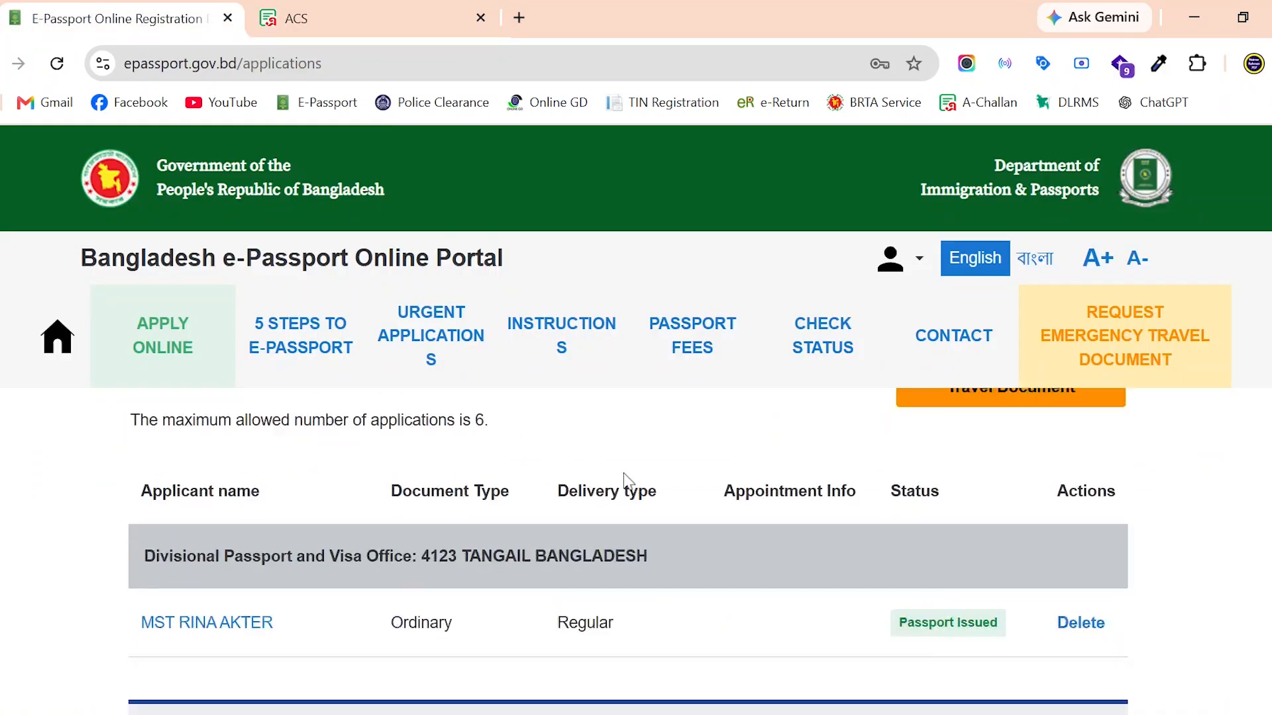
scroll(547, 257, "up", 3)
left_click(402, 9)
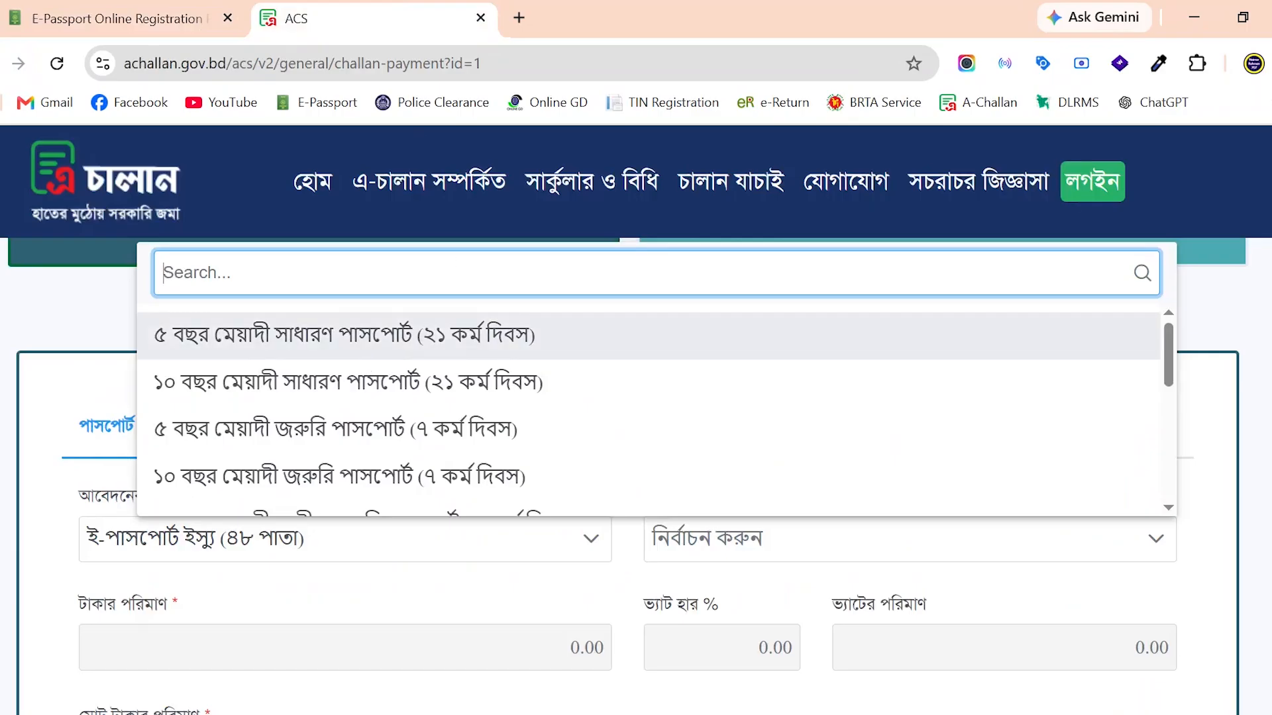
left_click(192, 12)
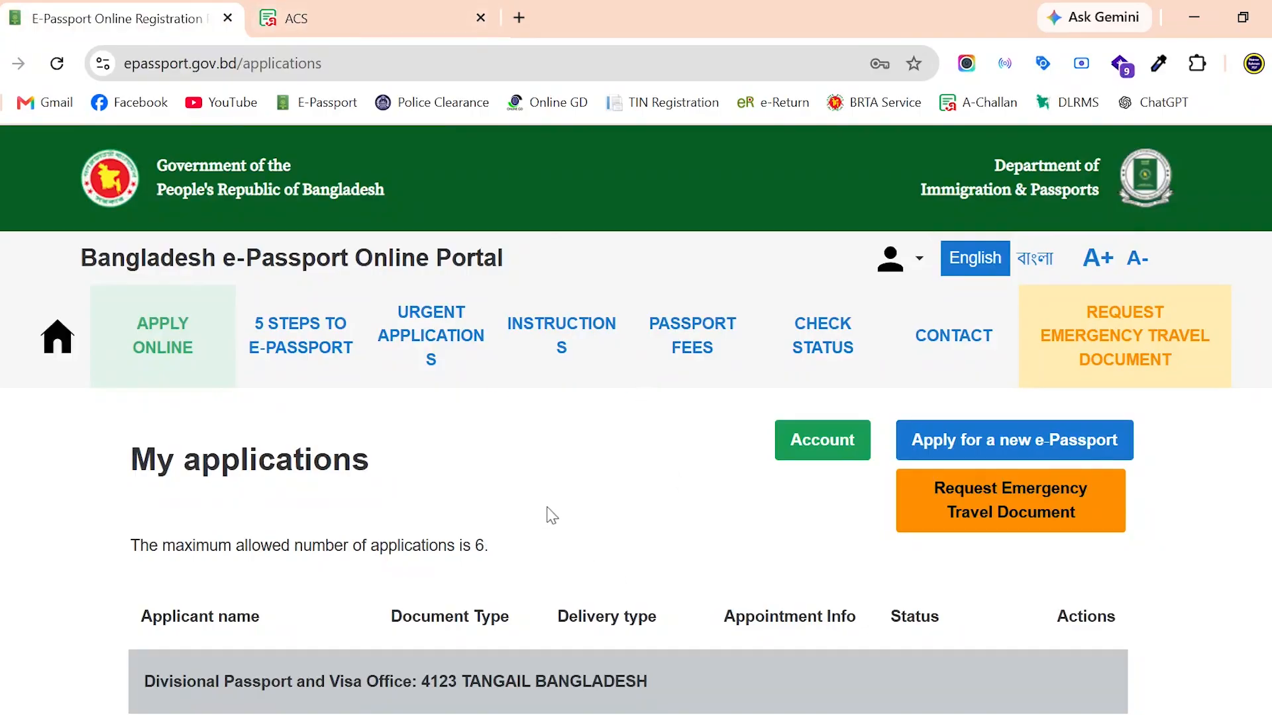
left_click(375, 7)
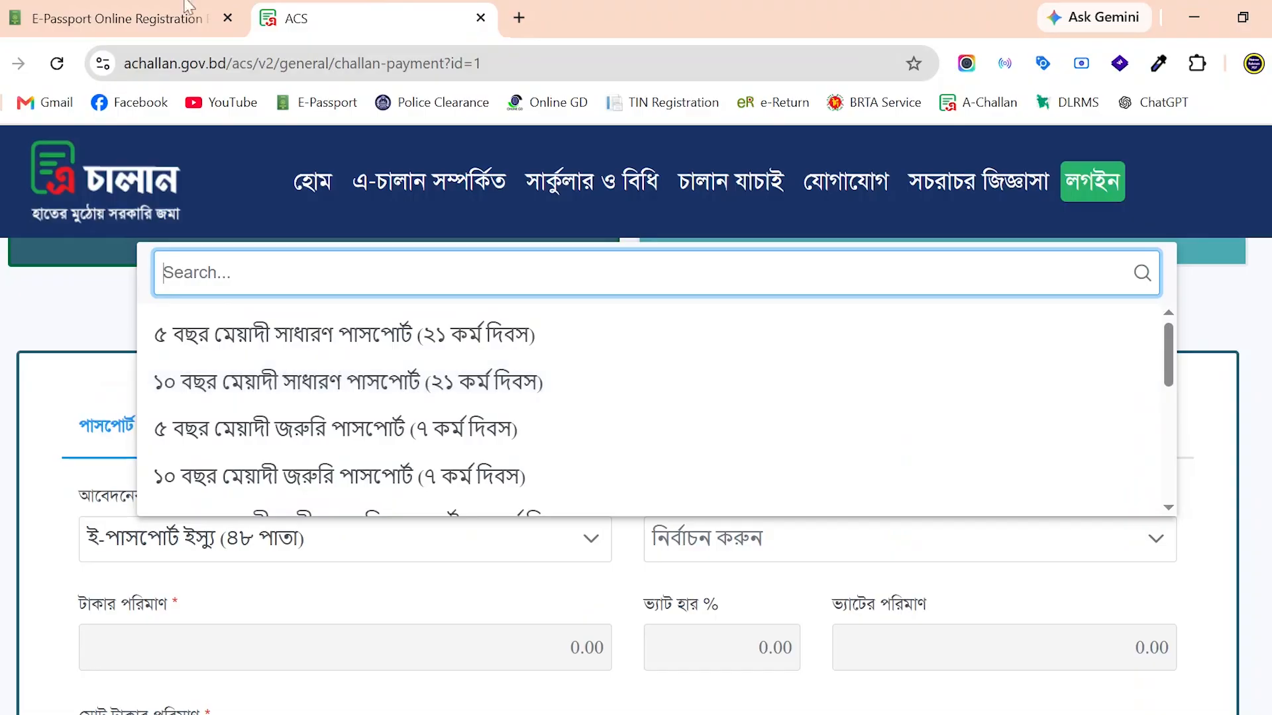
left_click(108, 7)
left_click(338, 8)
left_click(126, 6)
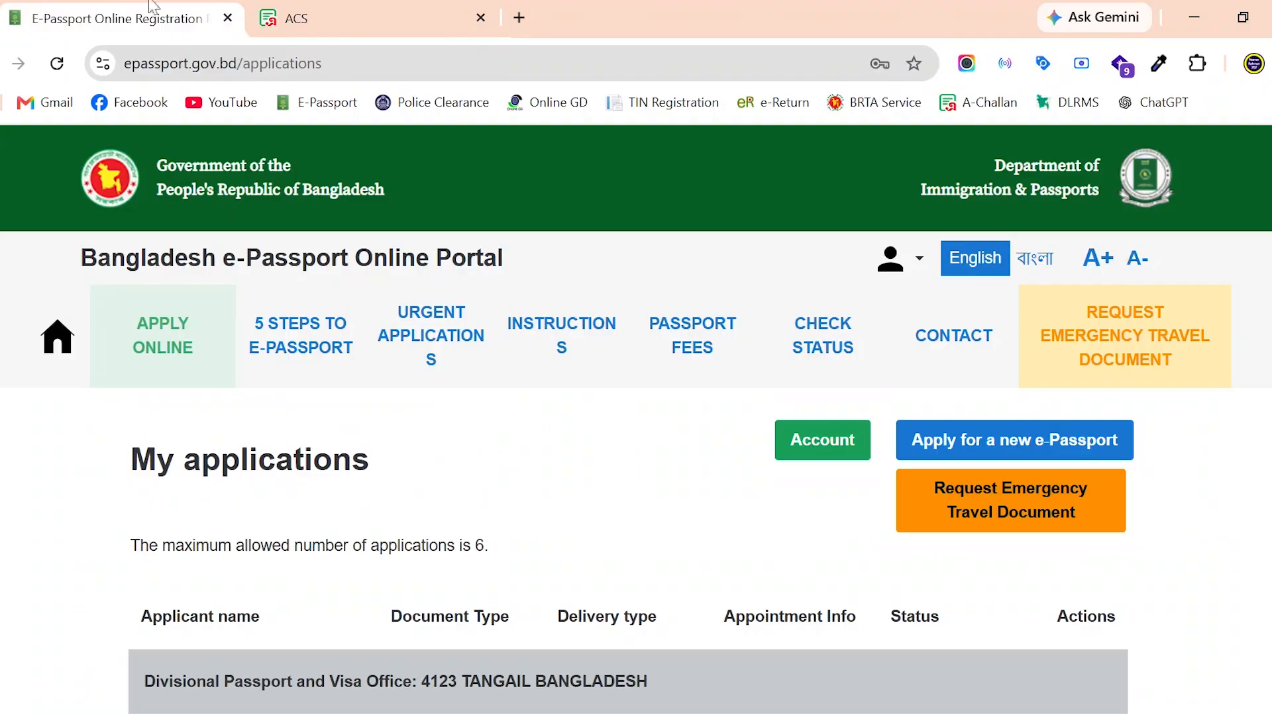
left_click(502, 366)
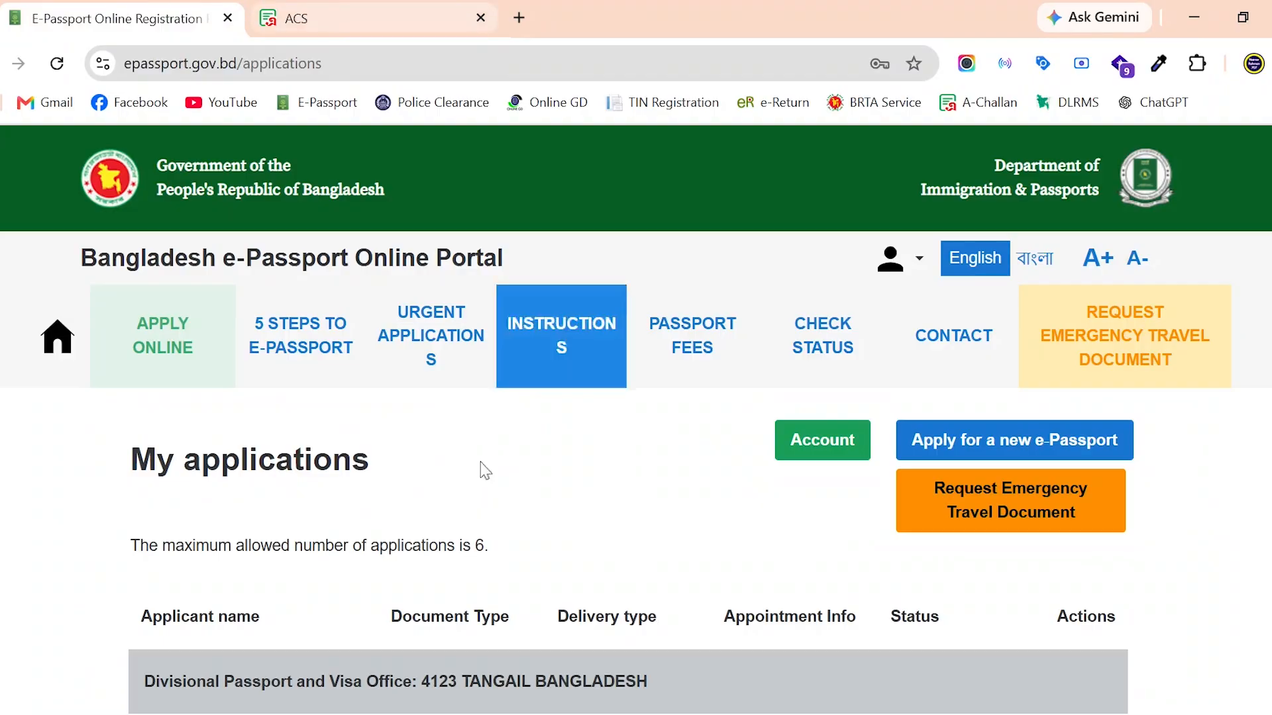
Step: Back on the A-Challan form, set the delivery type to ১০ বছর মেয়াদী সাধারণ পাসপোর্ট (২১ কর্ম দিবস)
left_click(399, 17)
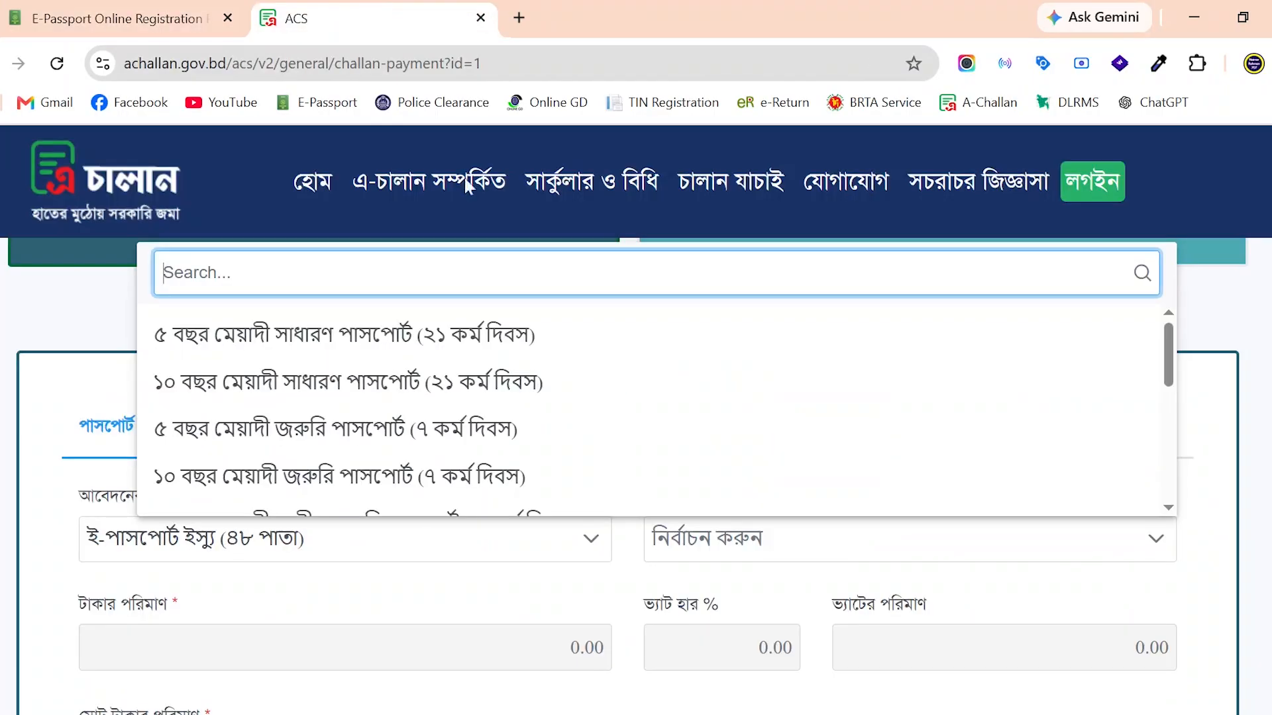
scroll(430, 473, "down", 1)
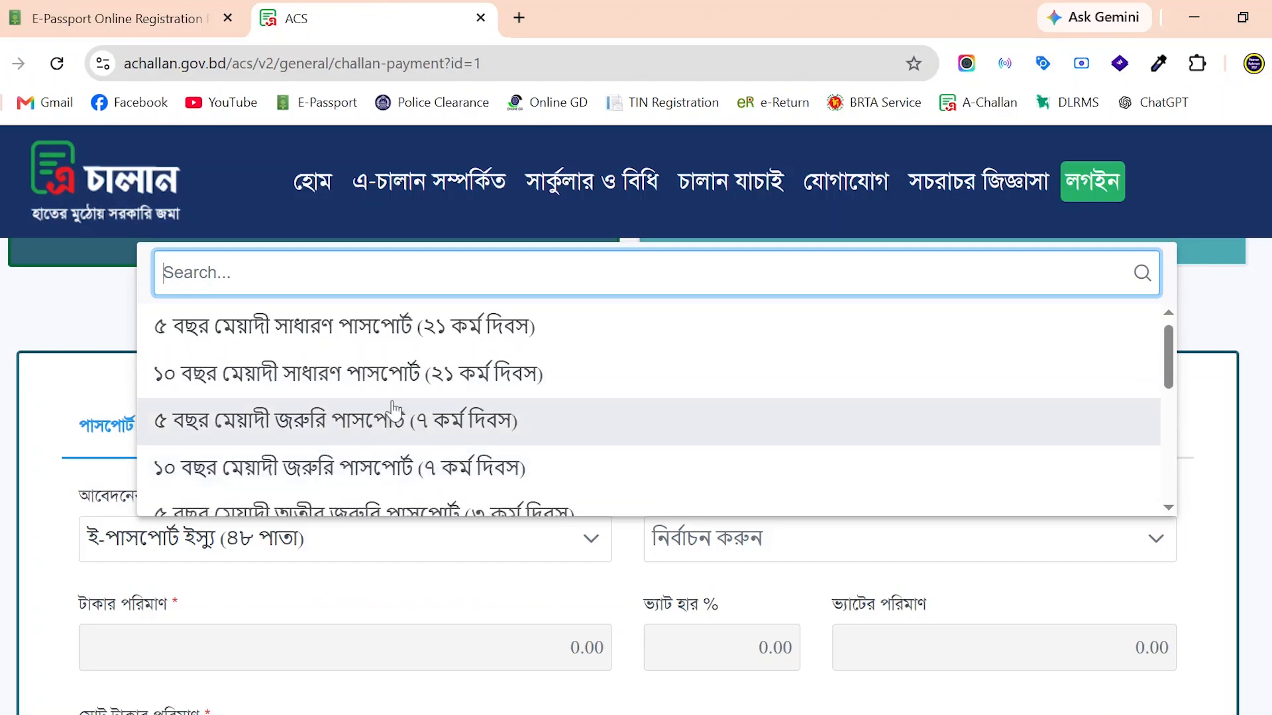
left_click(442, 373)
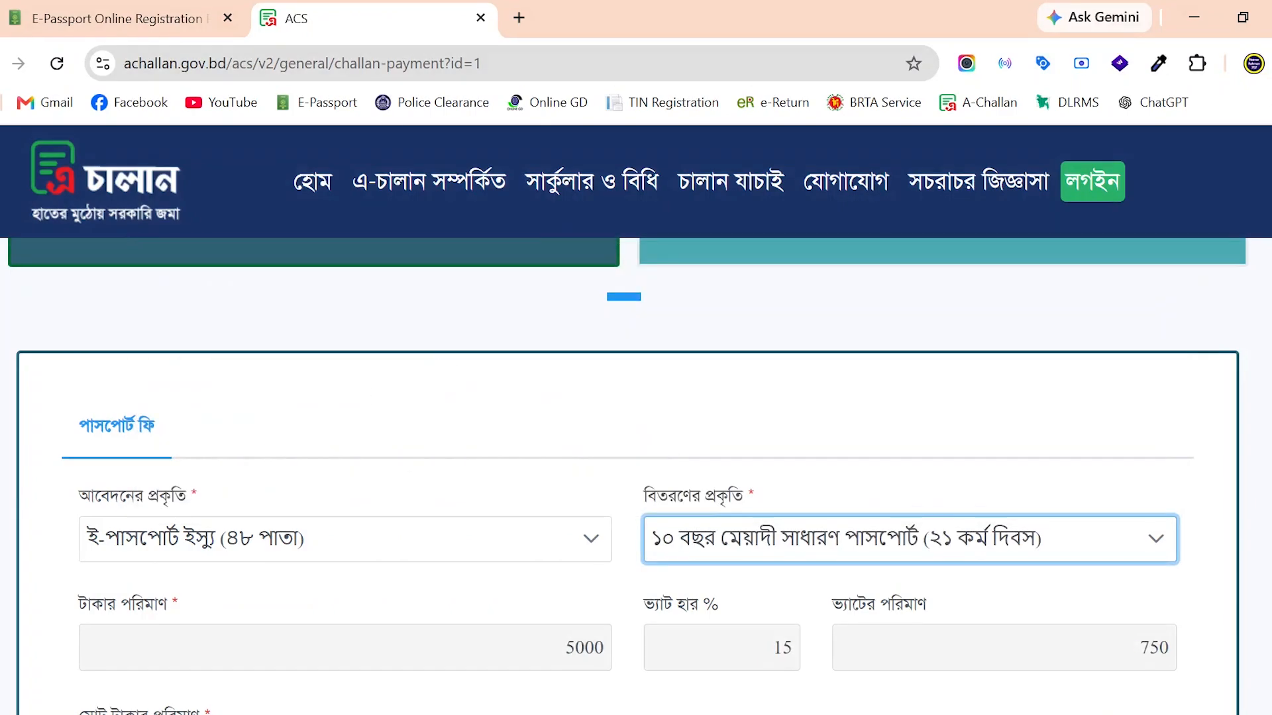
Step: Review the fee breakdown and the total amount (মোট টাকার পরিমাণ) on the passport fee form
scroll(628, 483, "down", 3)
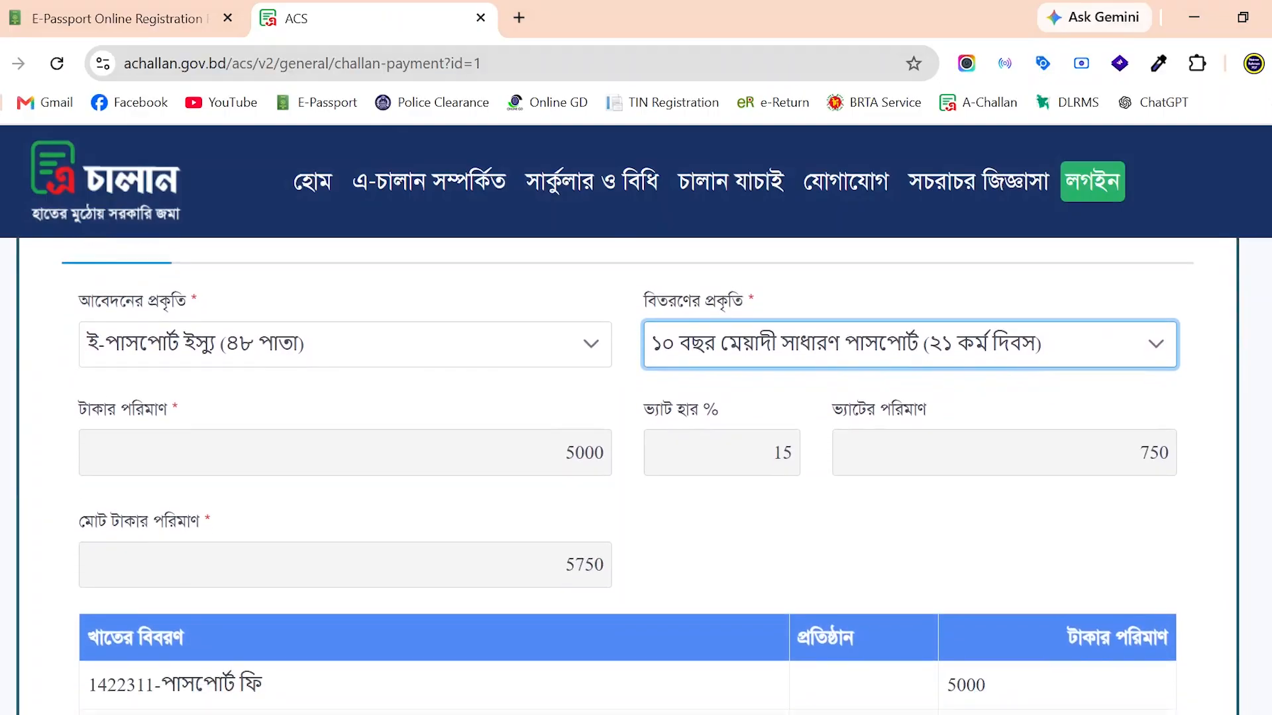
scroll(628, 477, "down", 1)
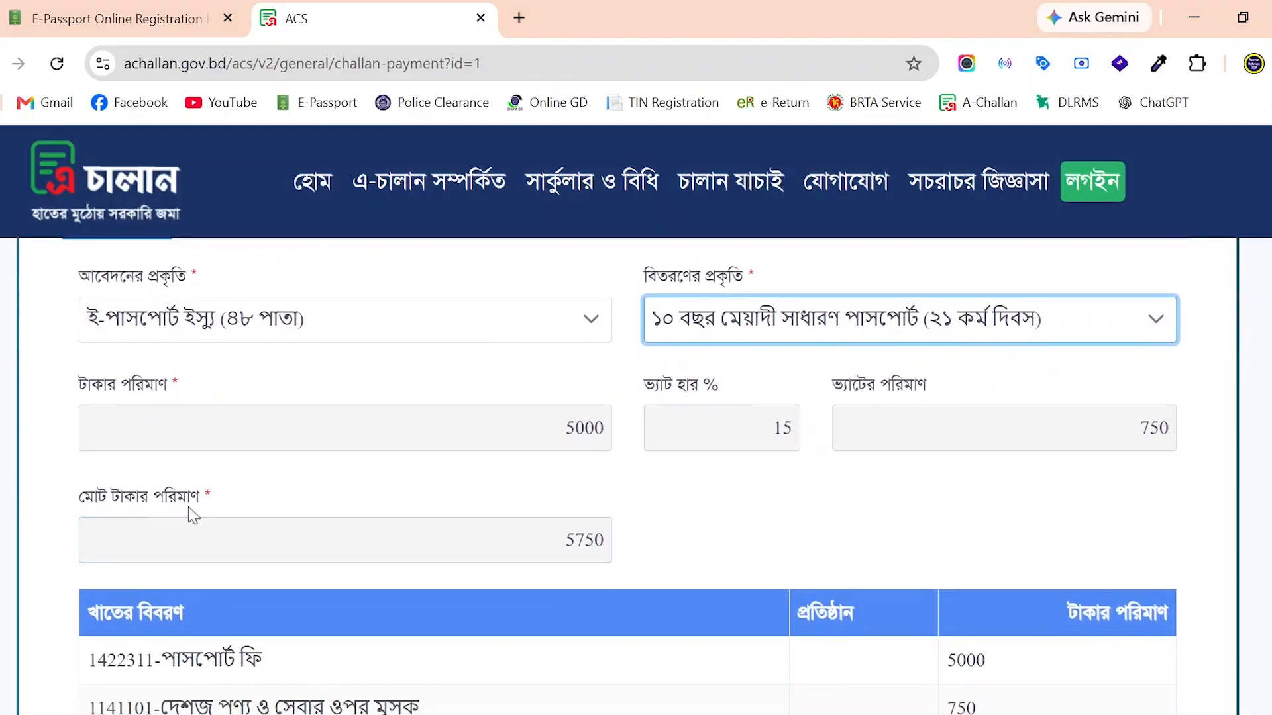
left_click_drag(77, 496, 213, 501)
left_click(157, 497)
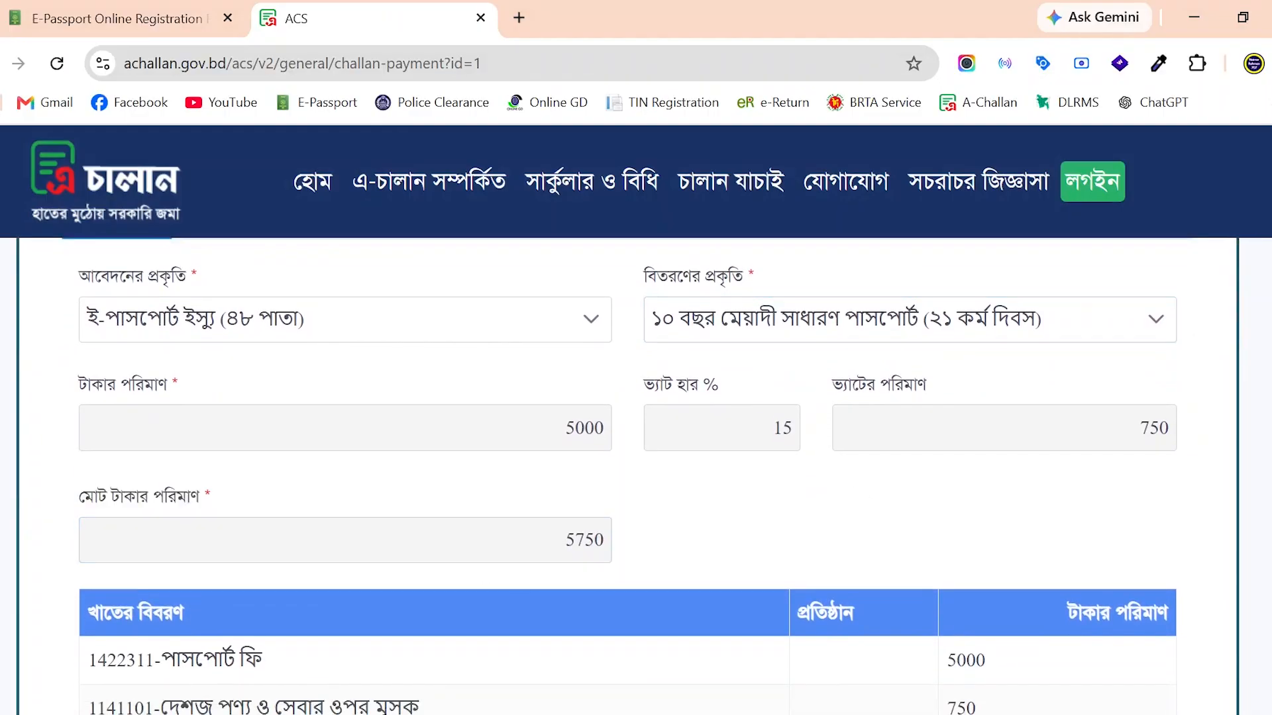
left_click_drag(564, 541, 605, 541)
left_click(587, 540)
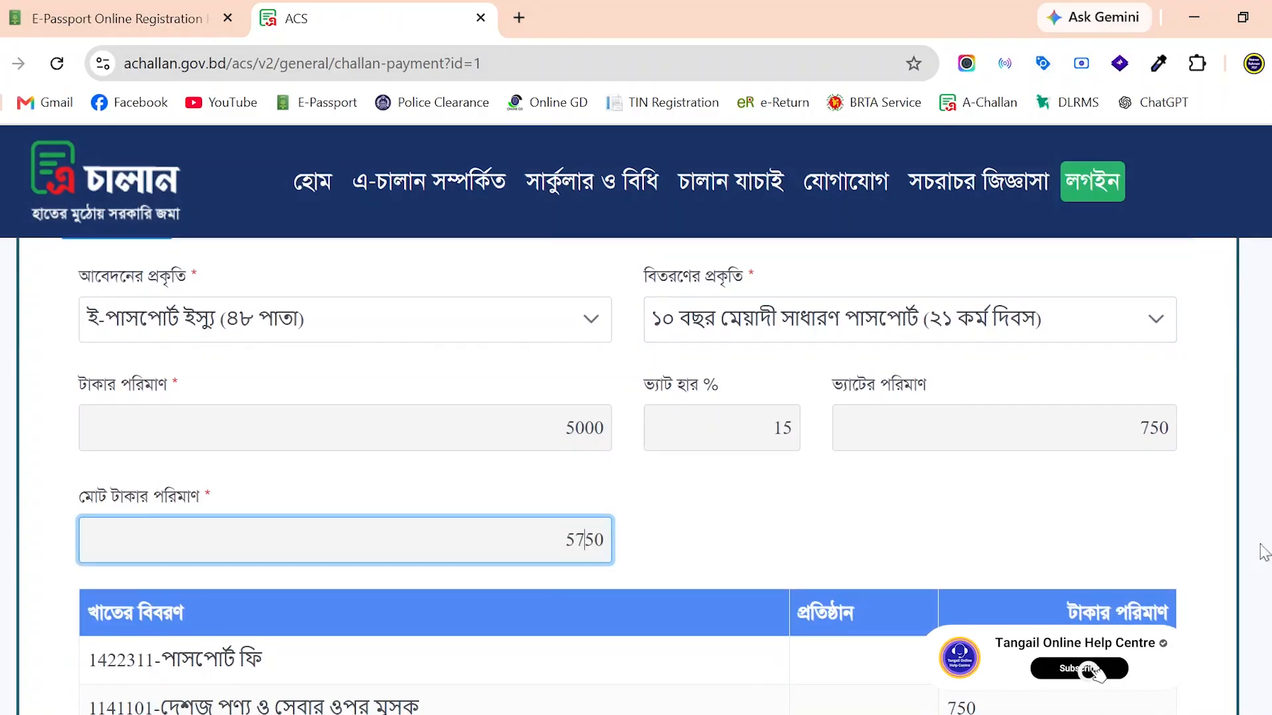
Step: Check the fee breakdown table on the passport fee form and continue to the next step (পরবর্তী ধাপ)
scroll(1264, 553, "down", 1)
scroll(636, 477, "down", 5)
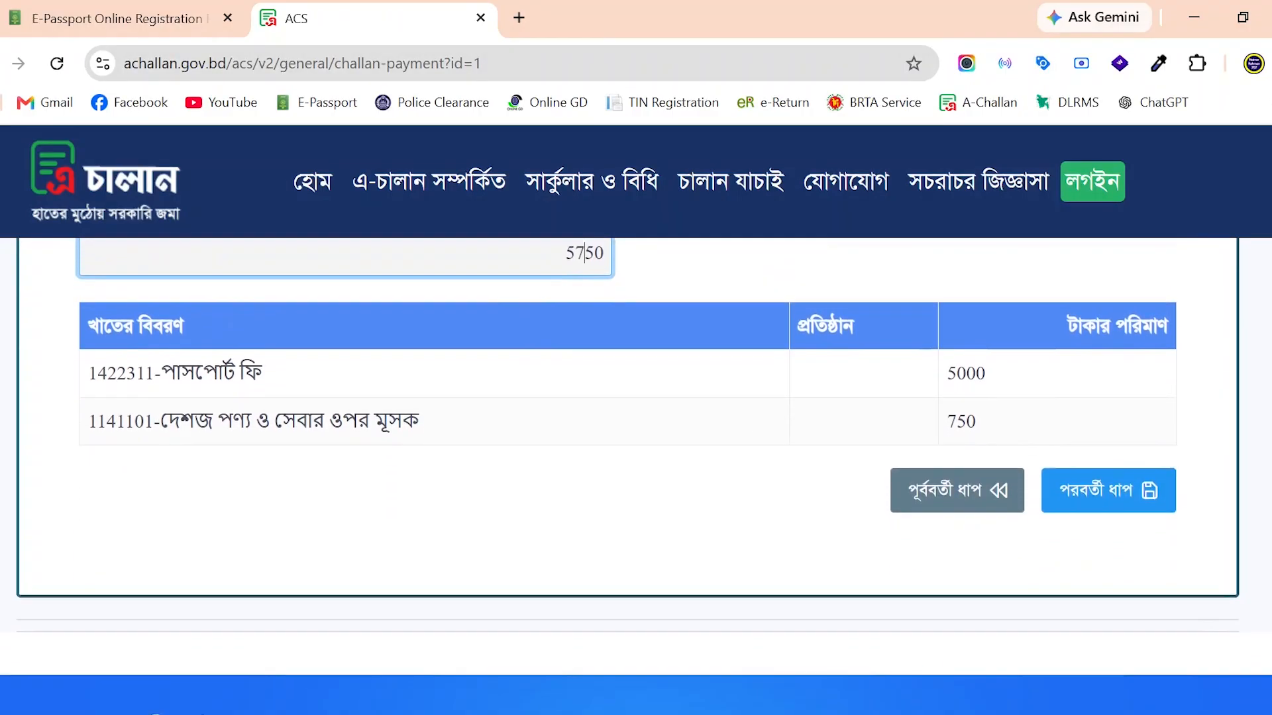
scroll(636, 477, "up", 4)
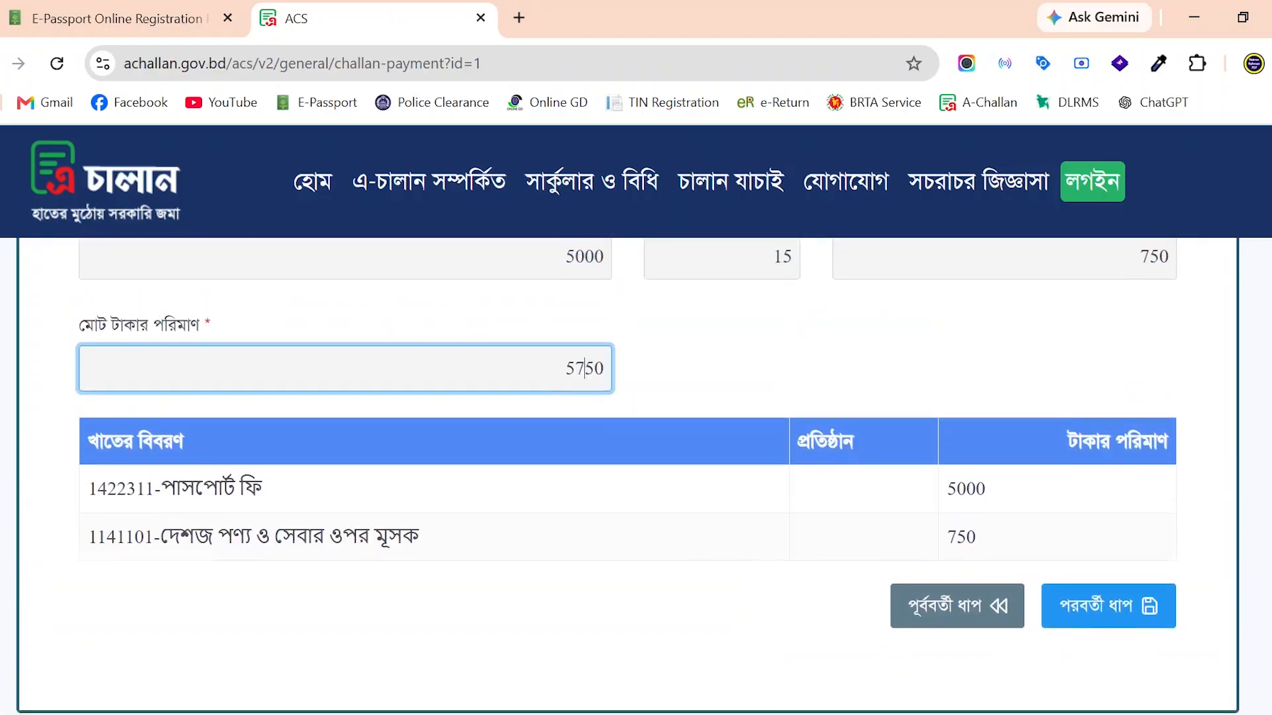
scroll(636, 477, "up", 1)
scroll(635, 477, "down", 1)
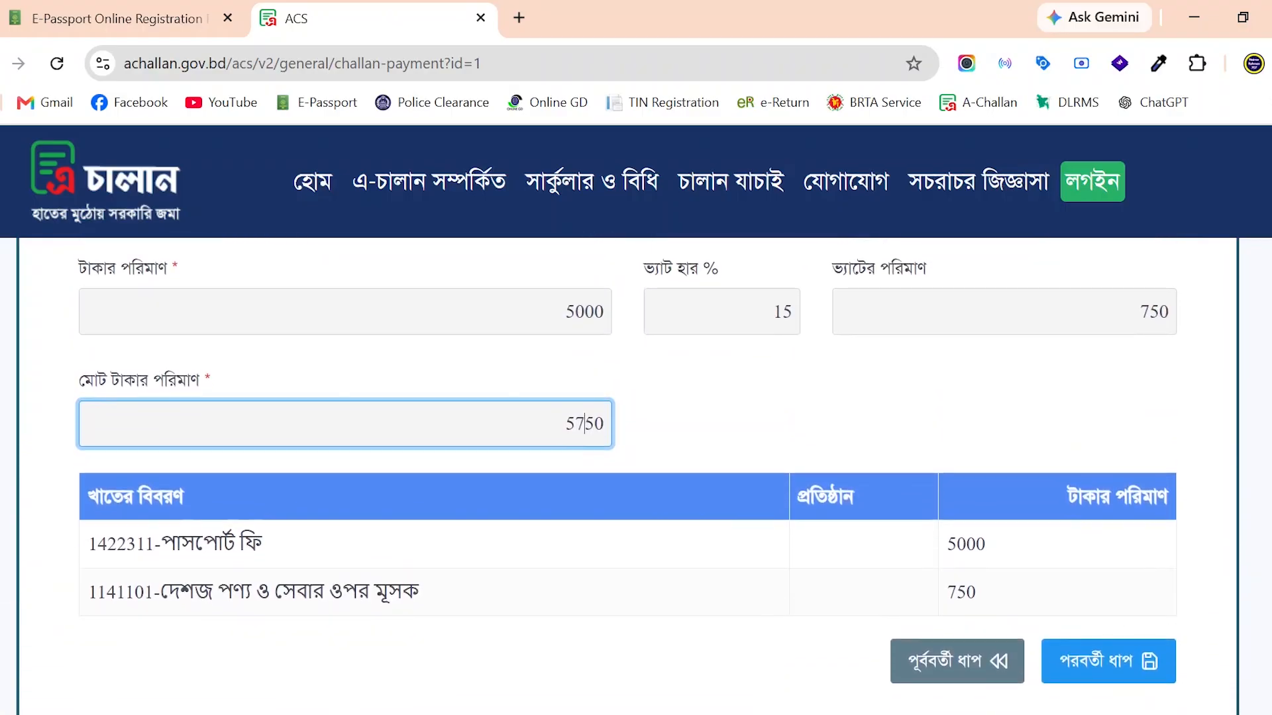
scroll(636, 477, "down", 1)
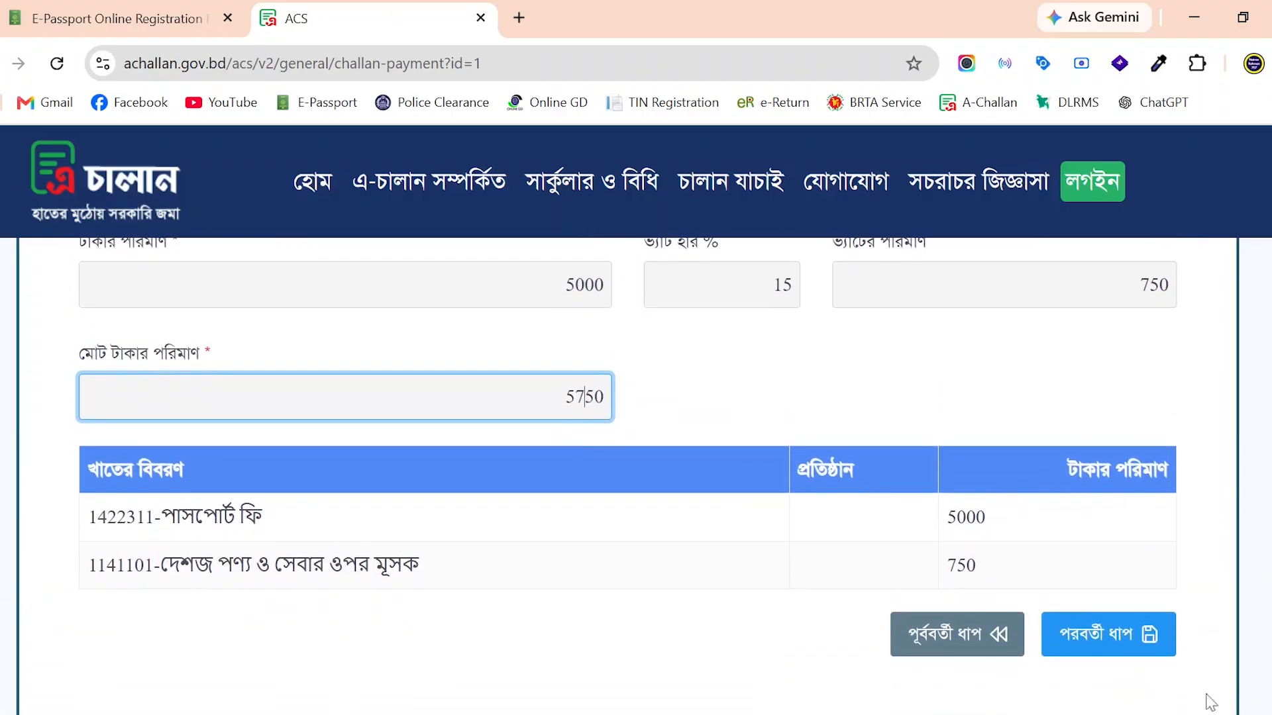
left_click(1117, 646)
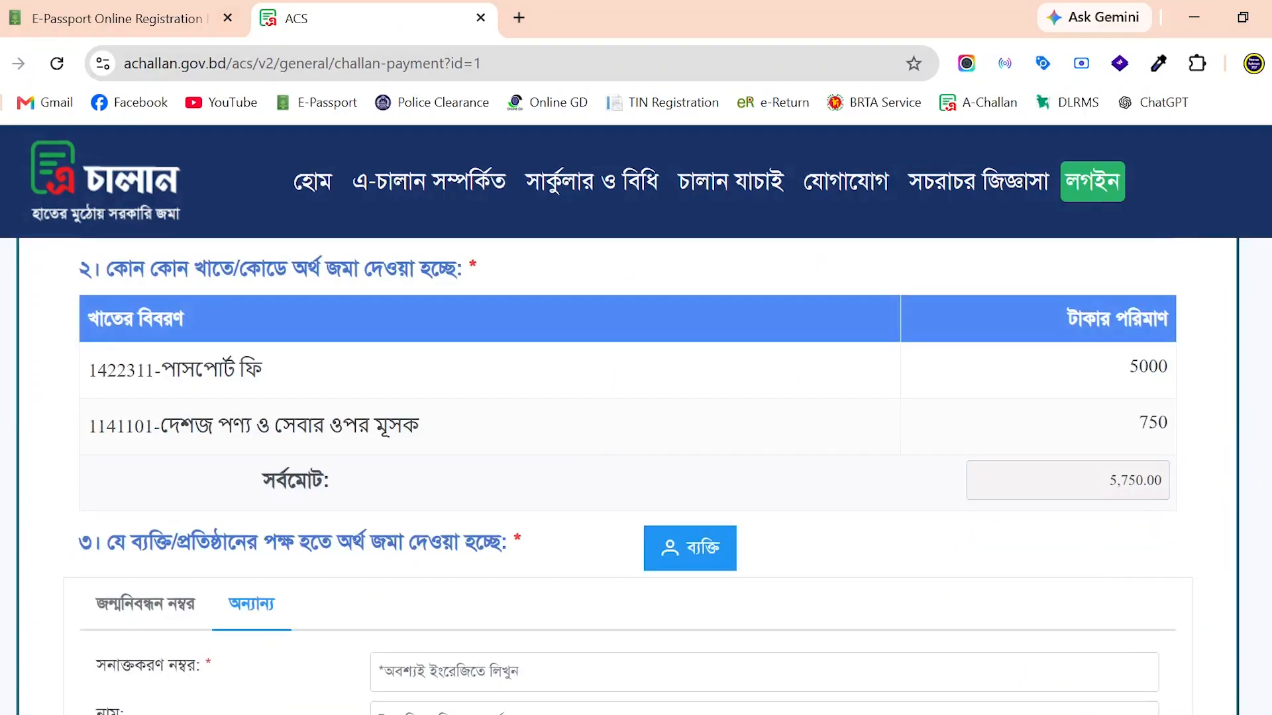
Step: Review the challan form's receiving office and purpose, the fee heads with their total, and the payer section
scroll(628, 477, "down", 4)
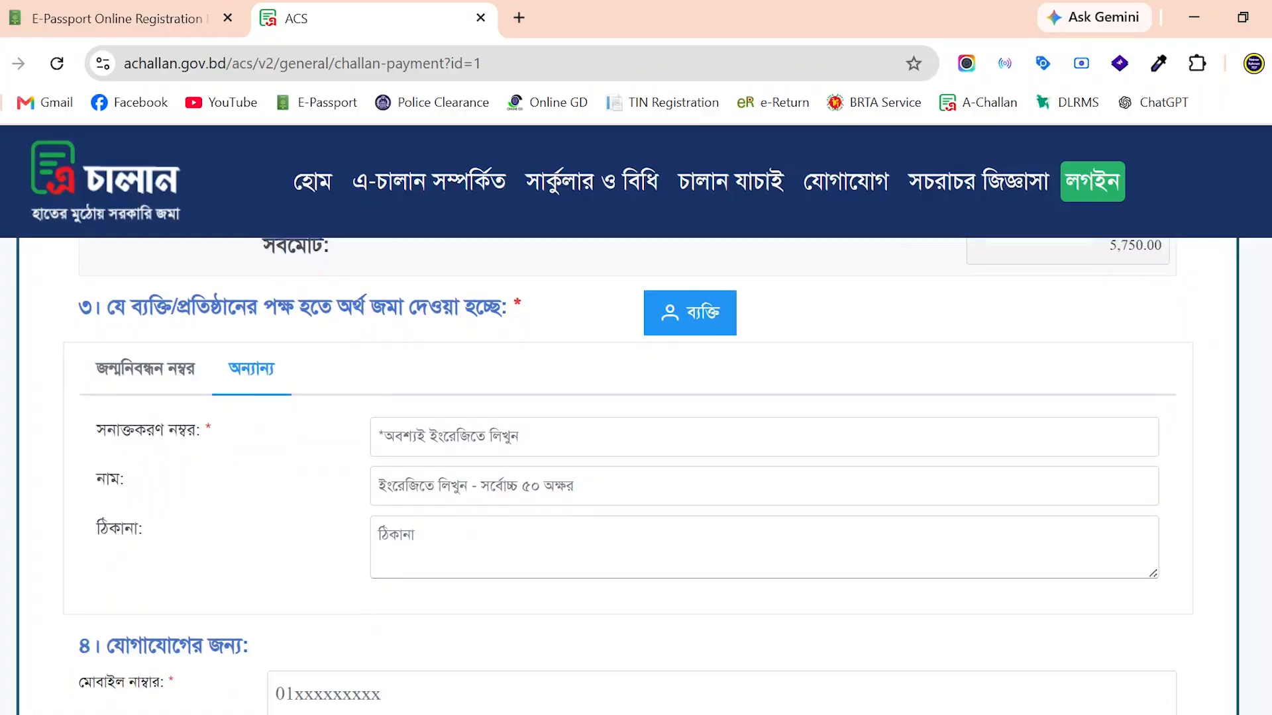
scroll(628, 477, "up", 6)
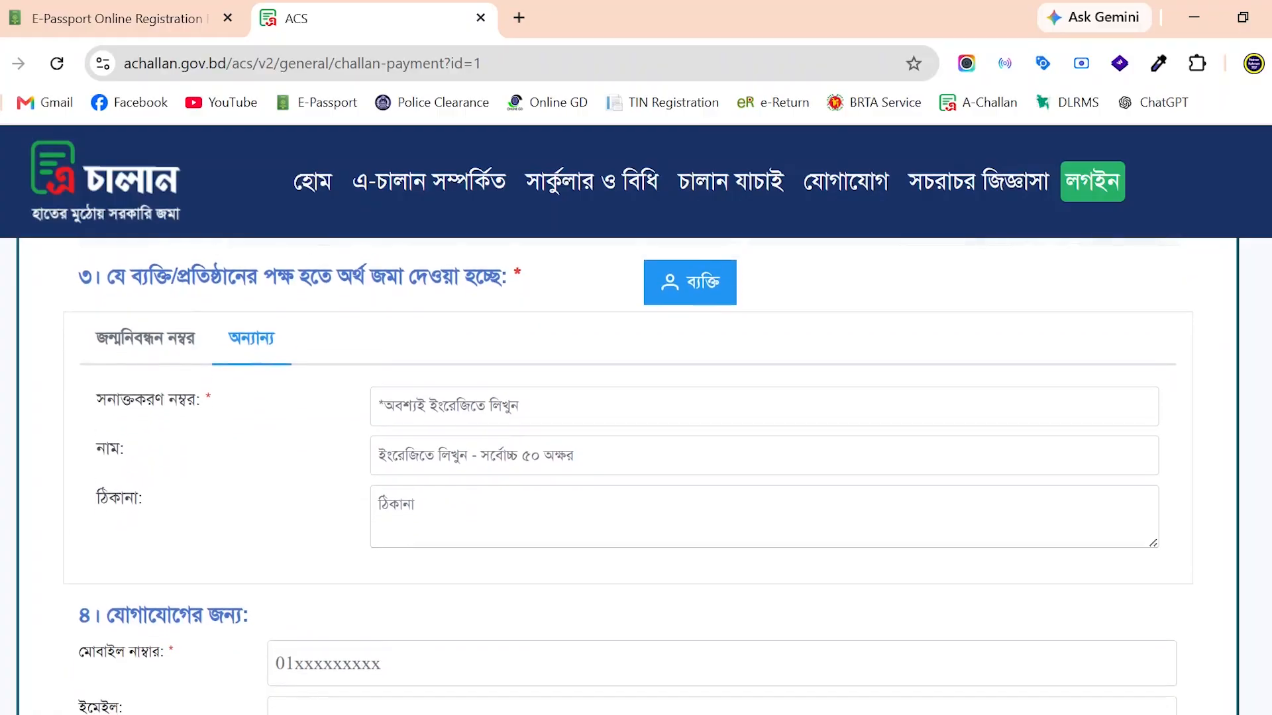
scroll(628, 476, "up", 2)
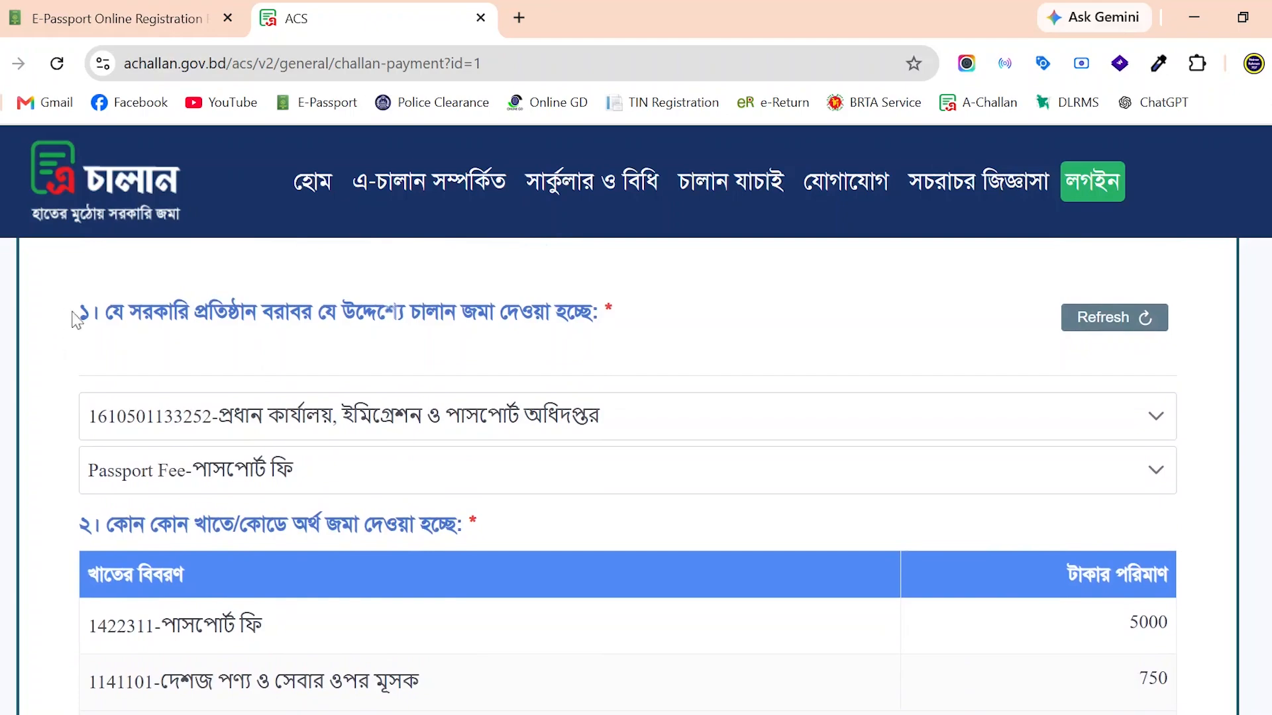
left_click_drag(72, 314, 220, 340)
left_click_drag(72, 527, 229, 523)
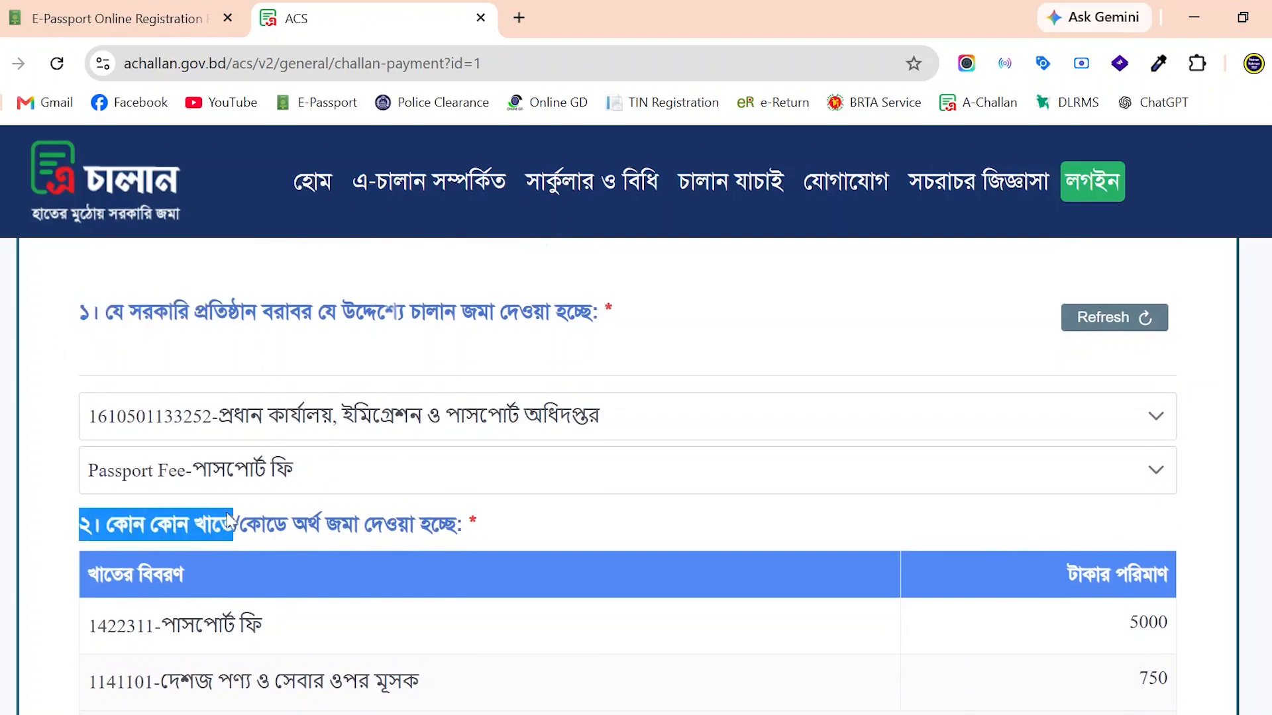
left_click(66, 510)
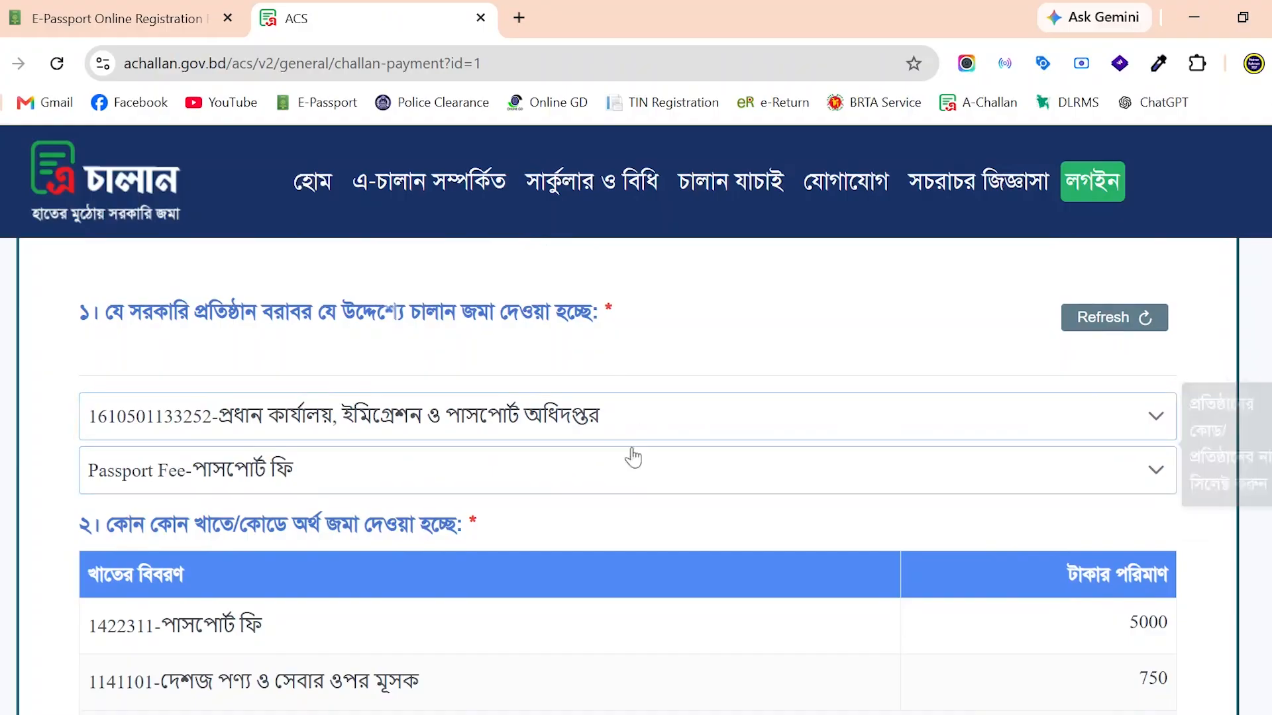
scroll(986, 368, "down", 2)
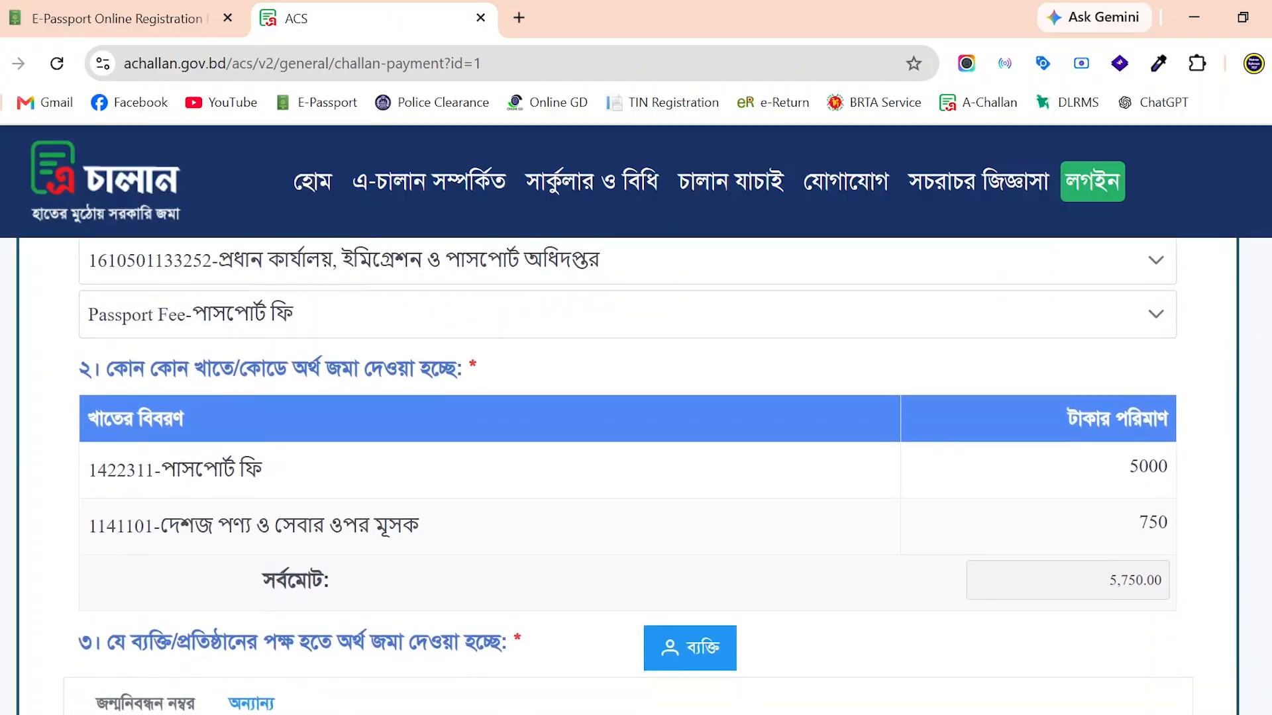
scroll(495, 336, "down", 4)
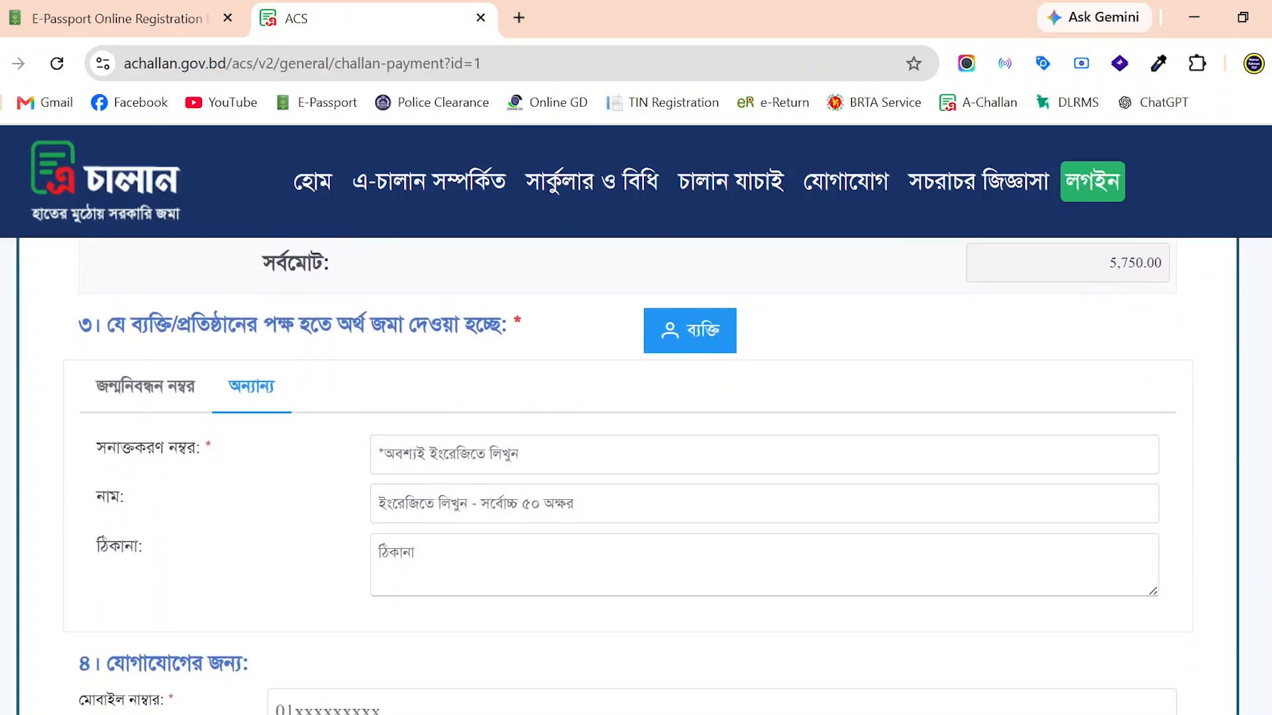
scroll(630, 477, "down", 1)
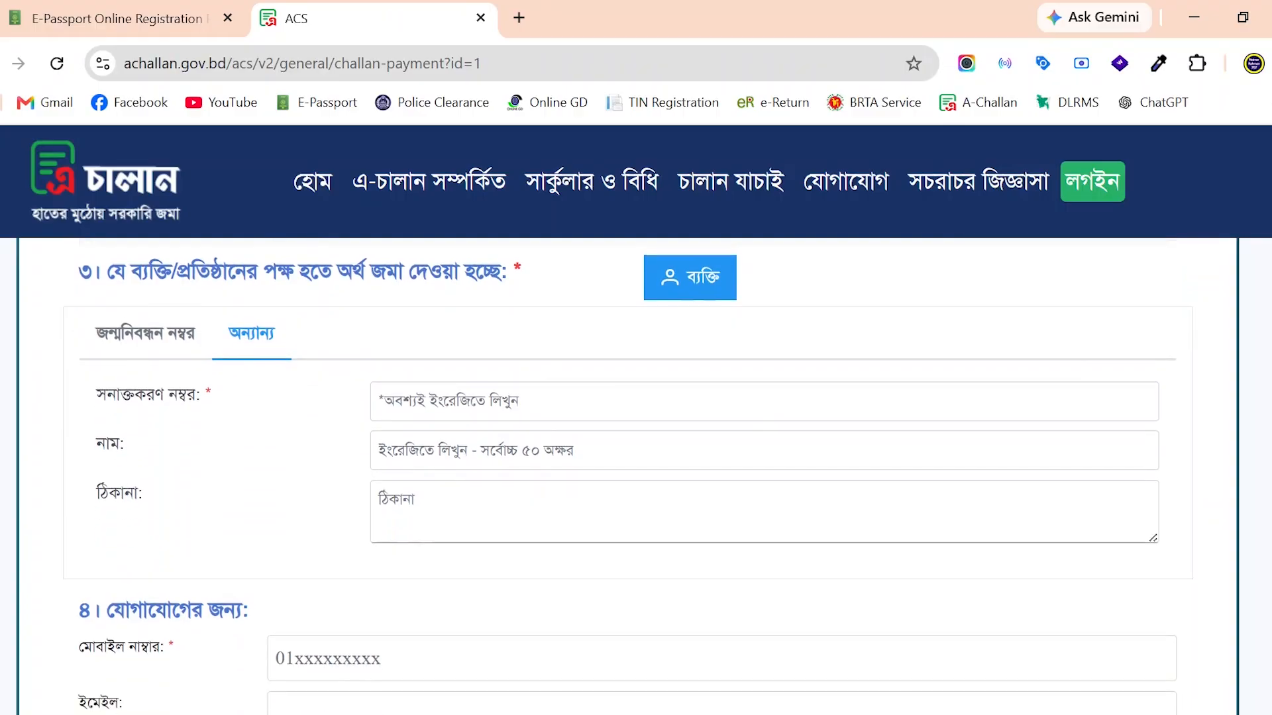
Step: Compare the payer's জন্মনিবন্ধন নম্বর and অন্যান্য identification options, and return to the identification number, name and address fields of অন্যান্য
left_click(169, 332)
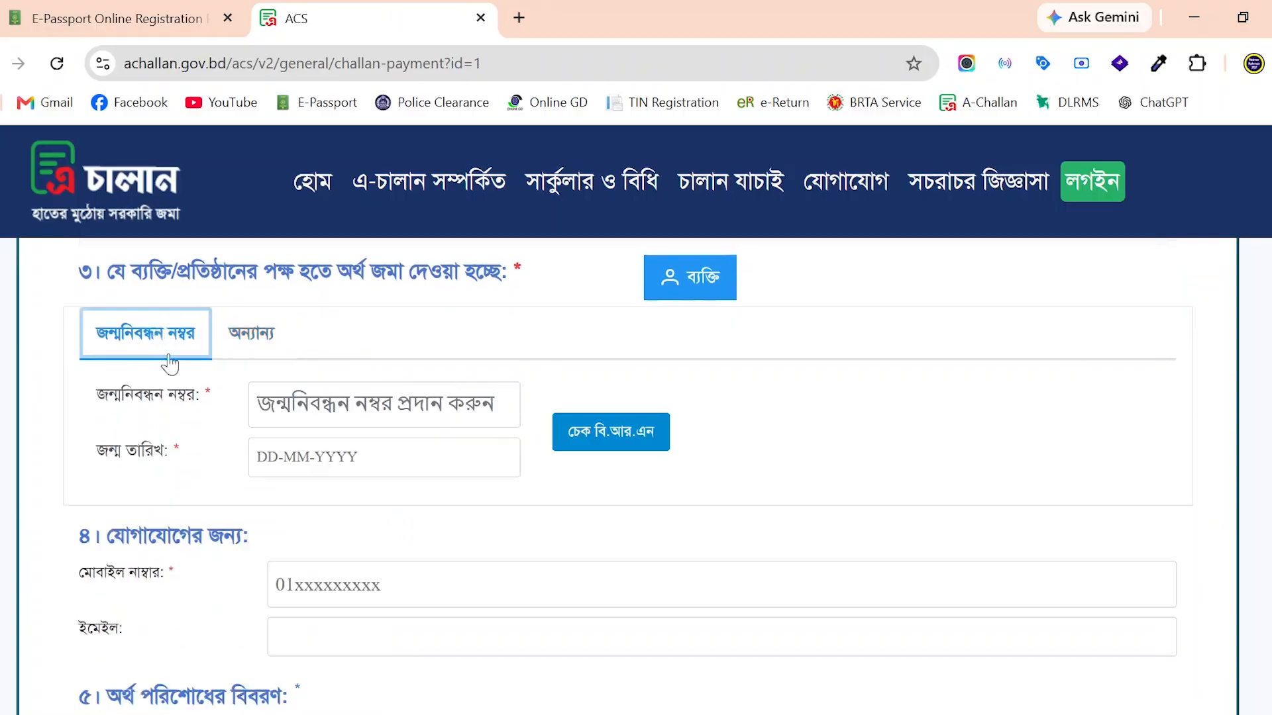
left_click(253, 340)
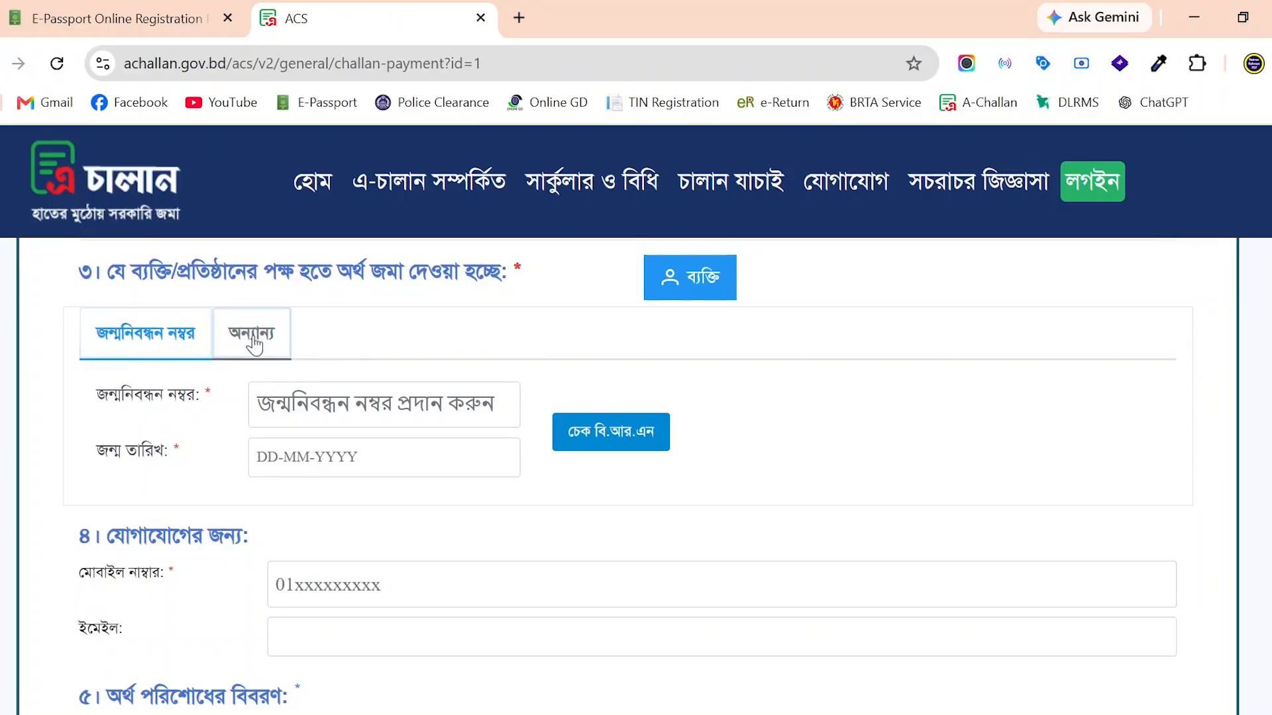
left_click(381, 401)
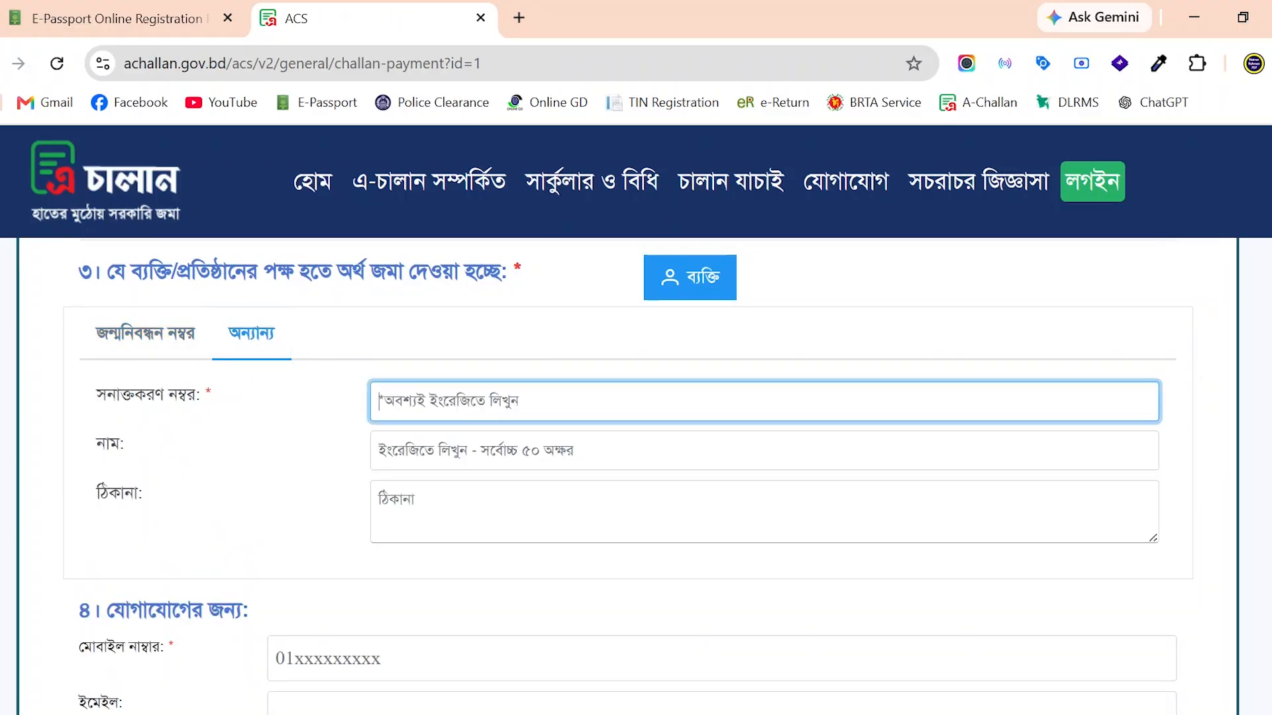
left_click(98, 443)
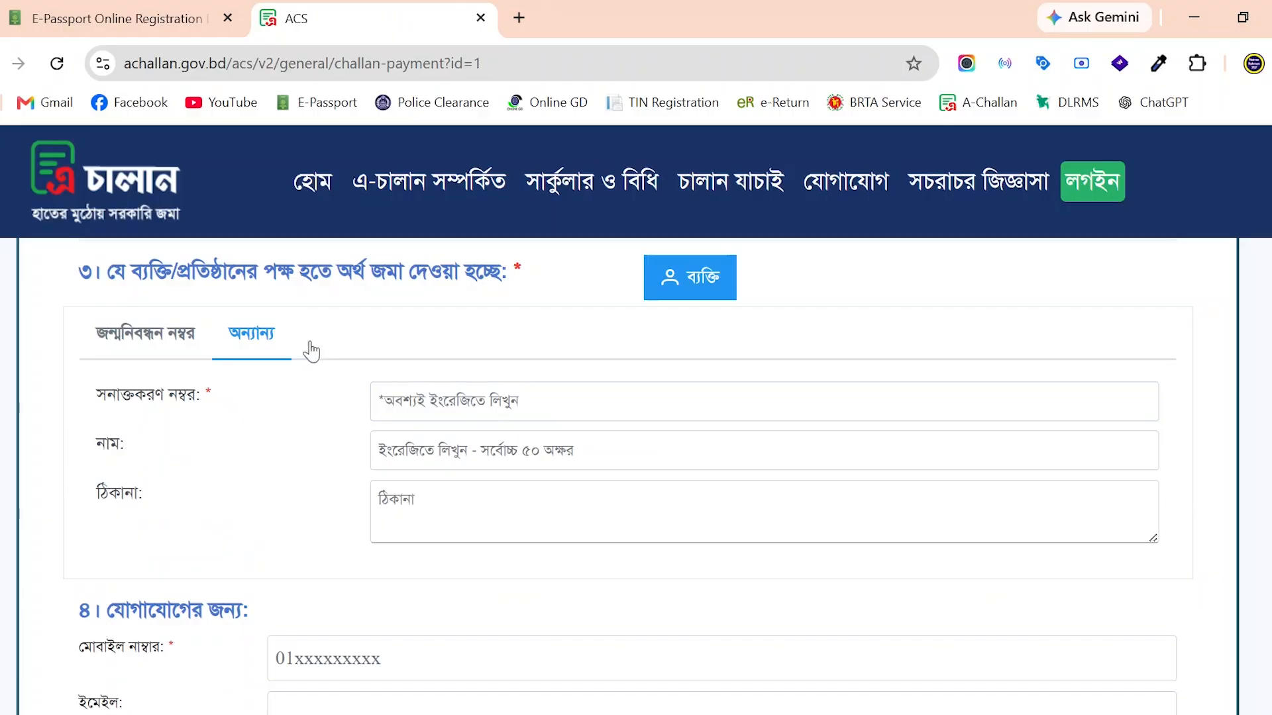
left_click(401, 400)
left_click(487, 438)
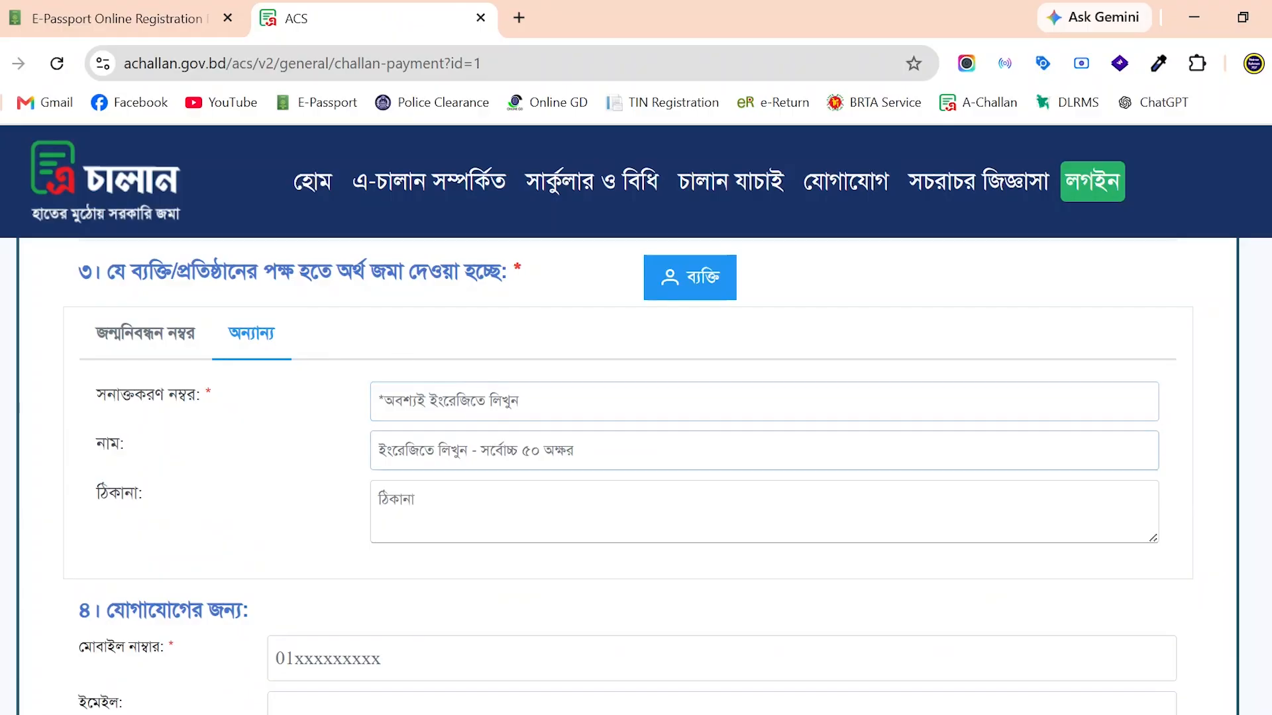
left_click(493, 490)
Step: Examine the mobile number and email fields in the contact section (যোগাযোগের জন্য)
scroll(493, 490, "down", 1)
scroll(629, 477, "down", 2)
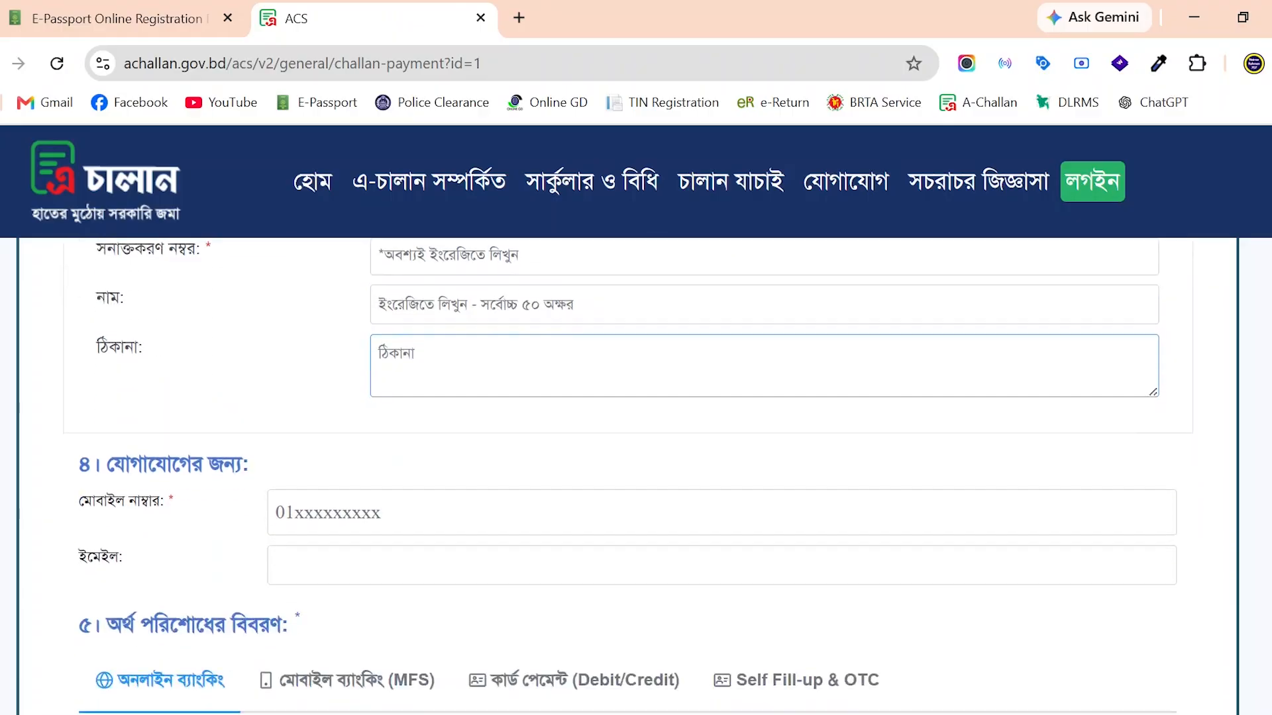
key("Tab")
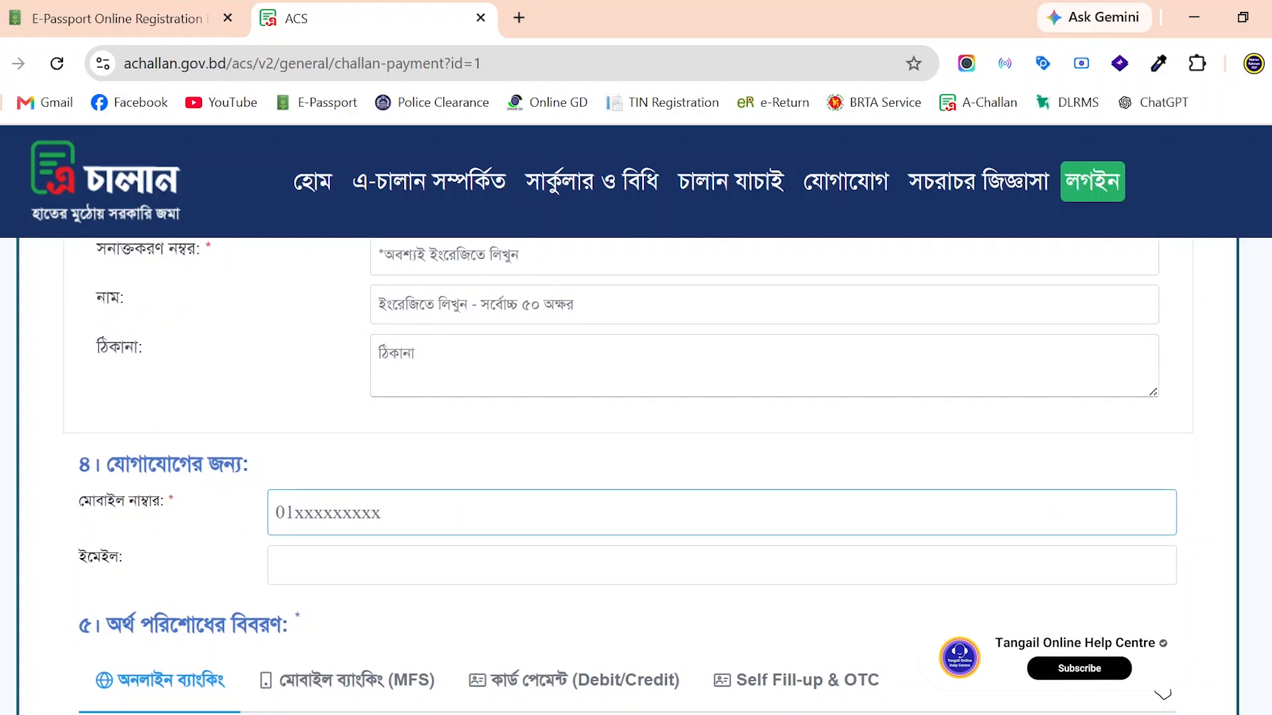
scroll(626, 475, "down", 1)
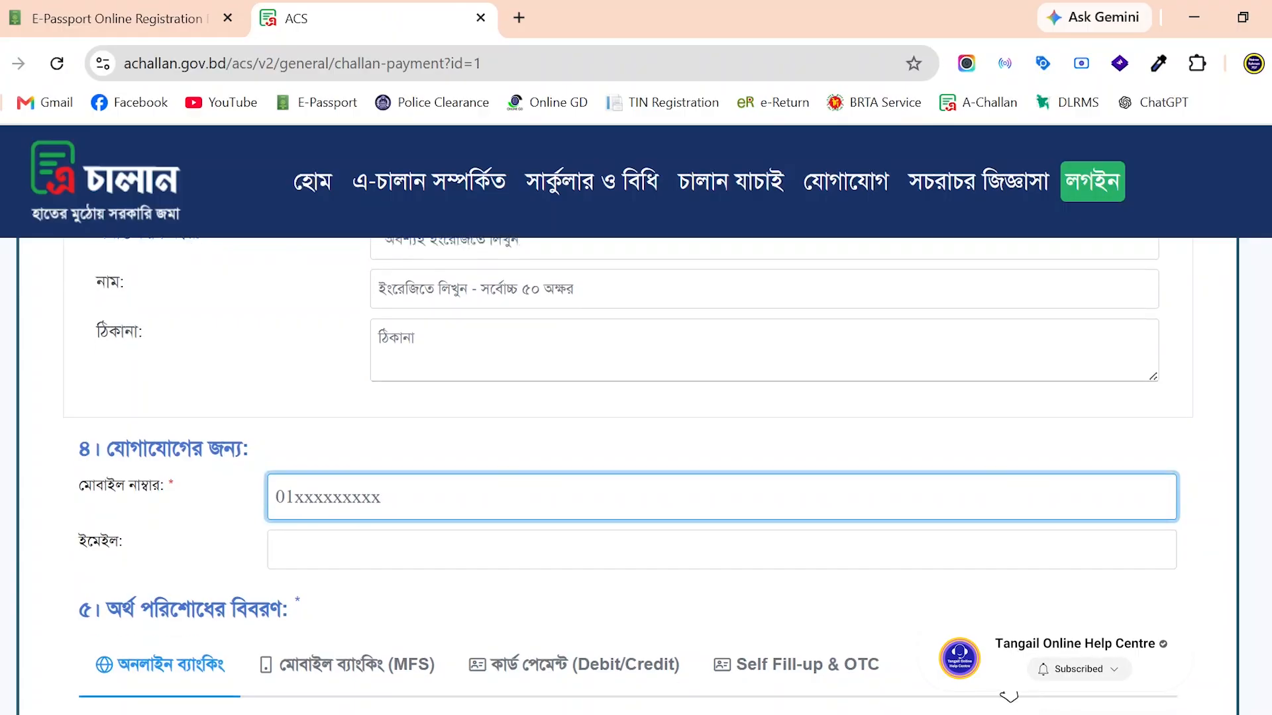
Step: Look through the banks offered for online banking (অনলাইন ব্যাংকিং) in the payment details section
scroll(336, 409, "down", 5)
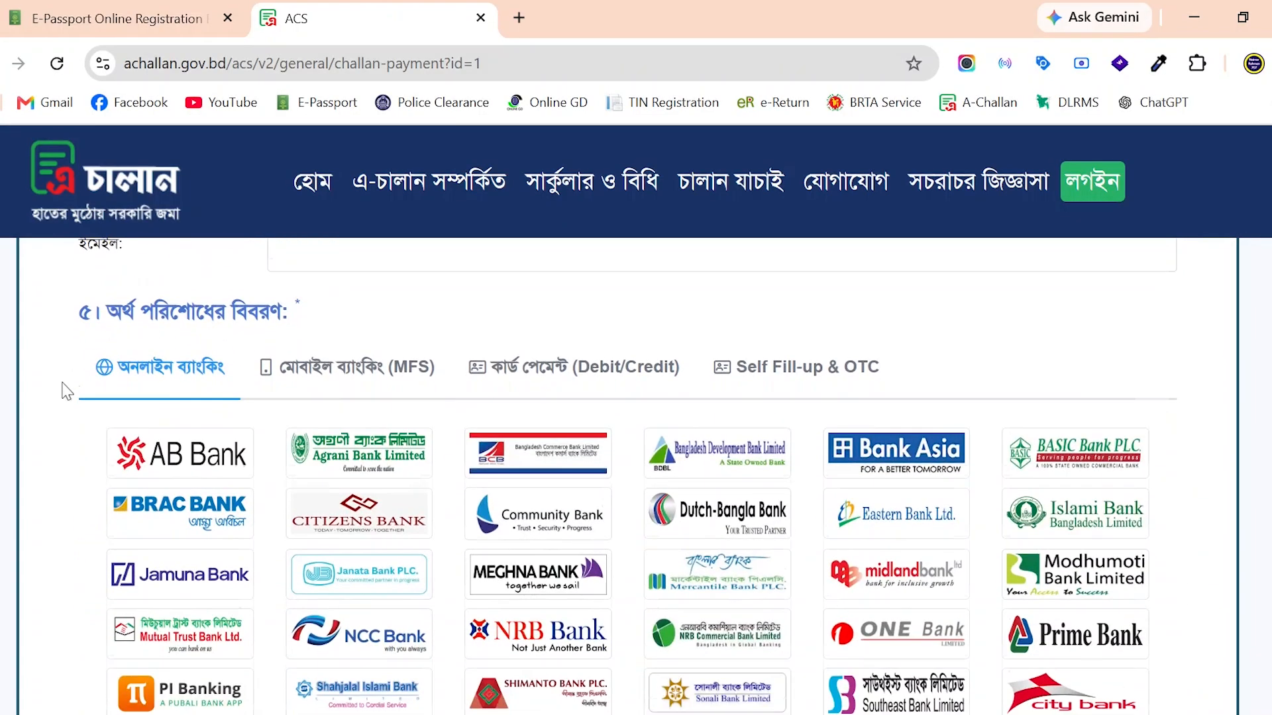
scroll(66, 391, "down", 1)
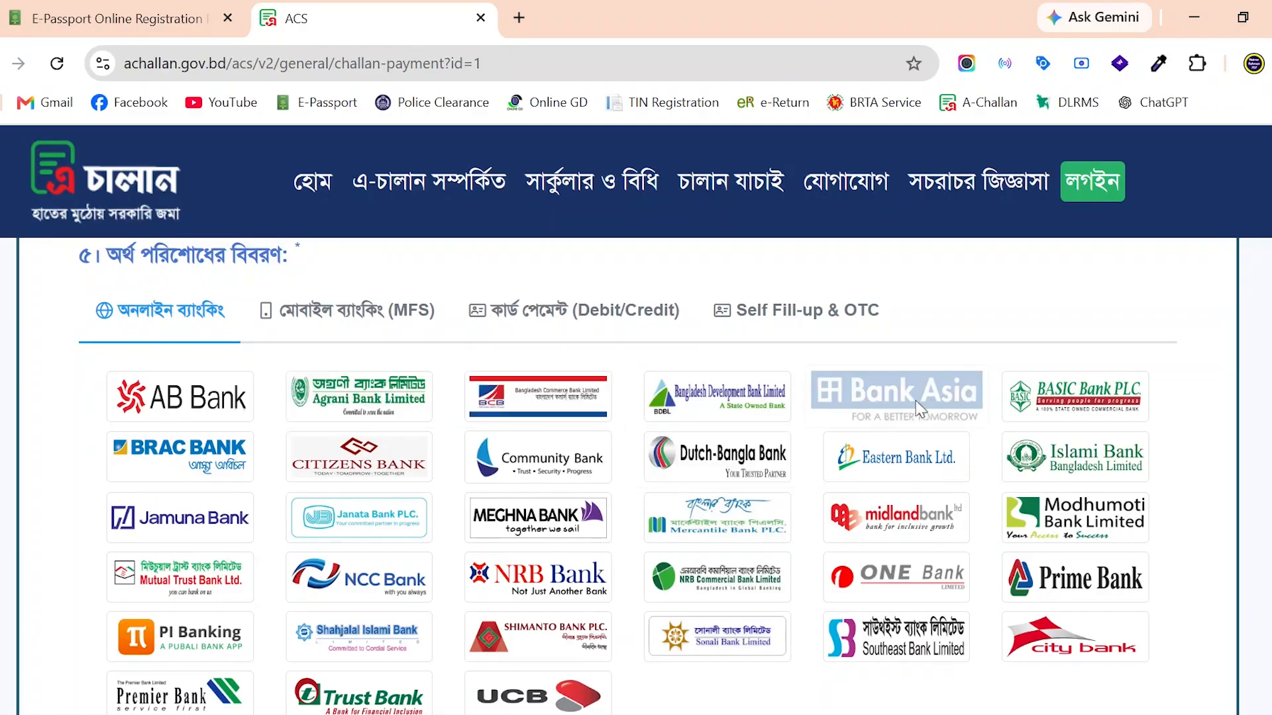
scroll(1001, 576, "down", 1)
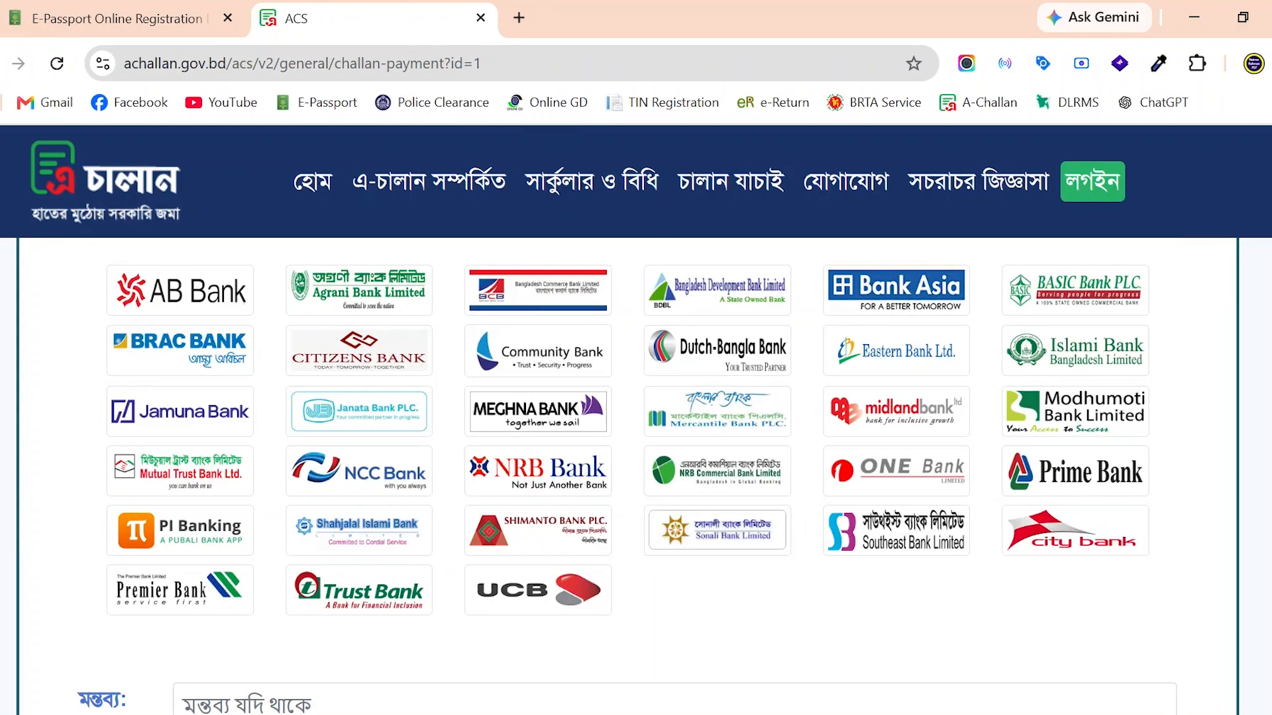
scroll(626, 420, "up", 1)
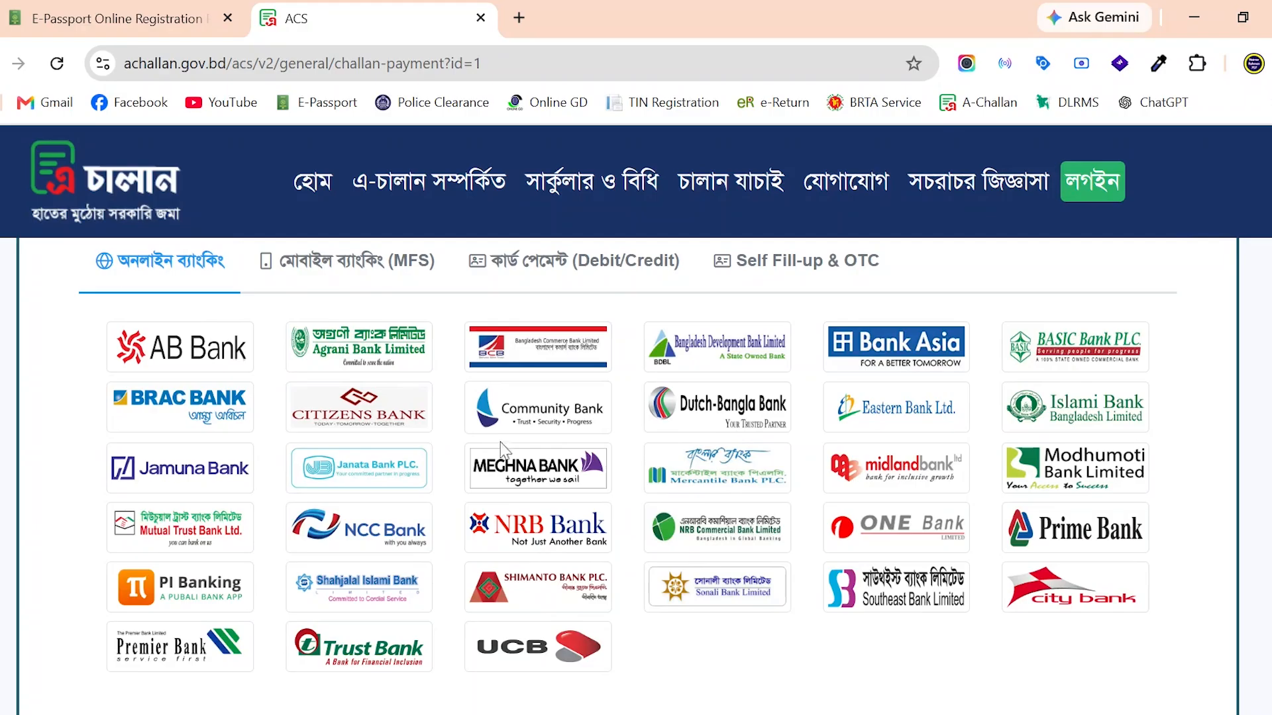
scroll(1101, 496, "down", 1)
scroll(636, 410, "up", 2)
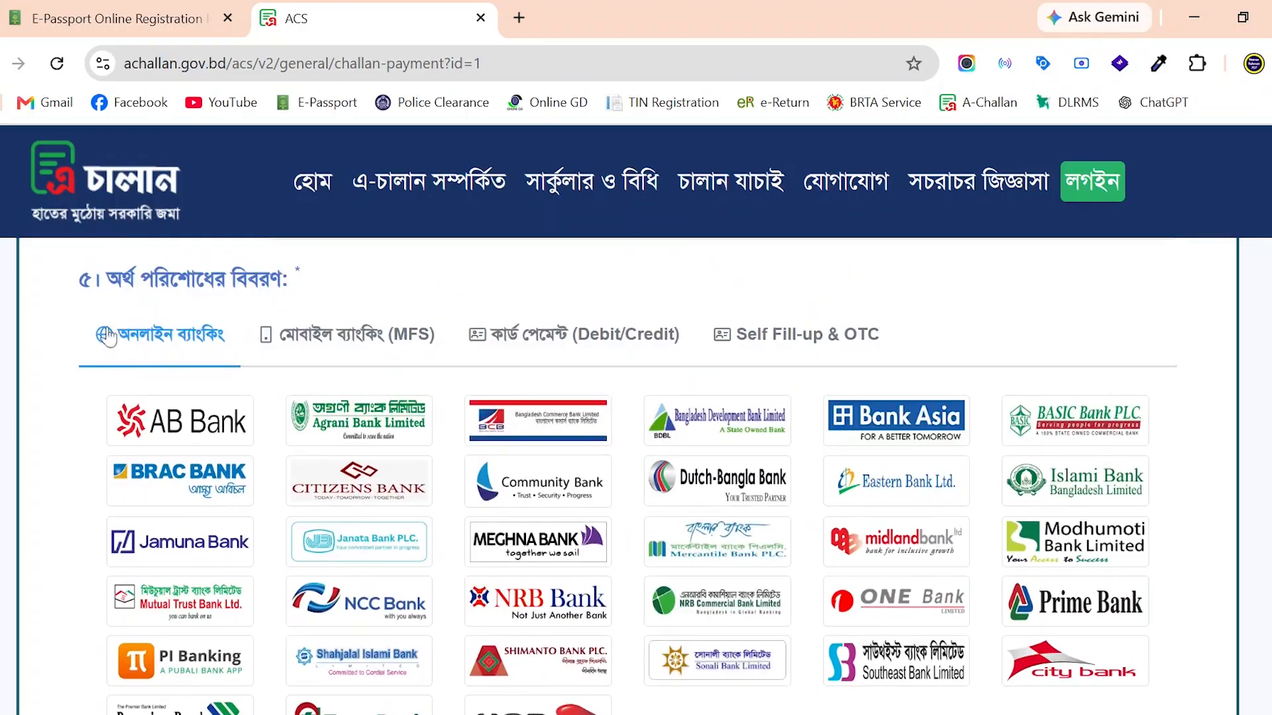
Step: Compare the mobile banking (MFS), card payment (Debit/Credit) and Self Fill-up & OTC payment options
left_click(318, 344)
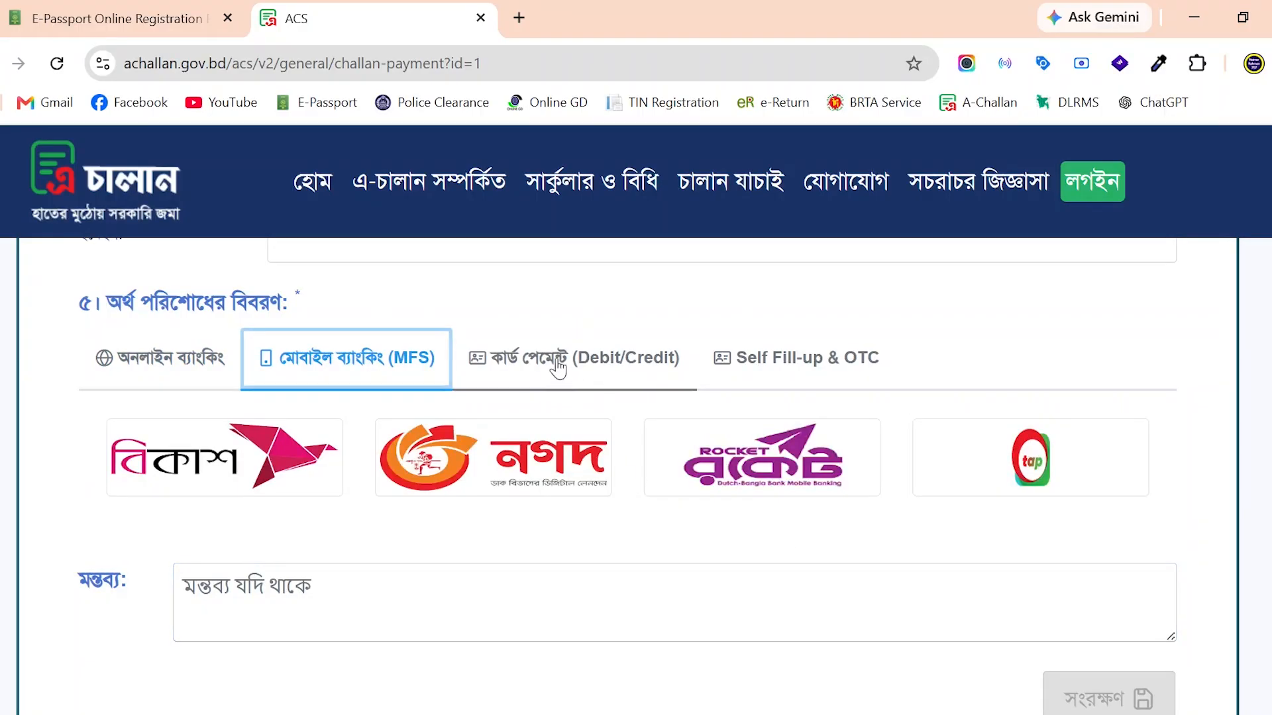
left_click(587, 376)
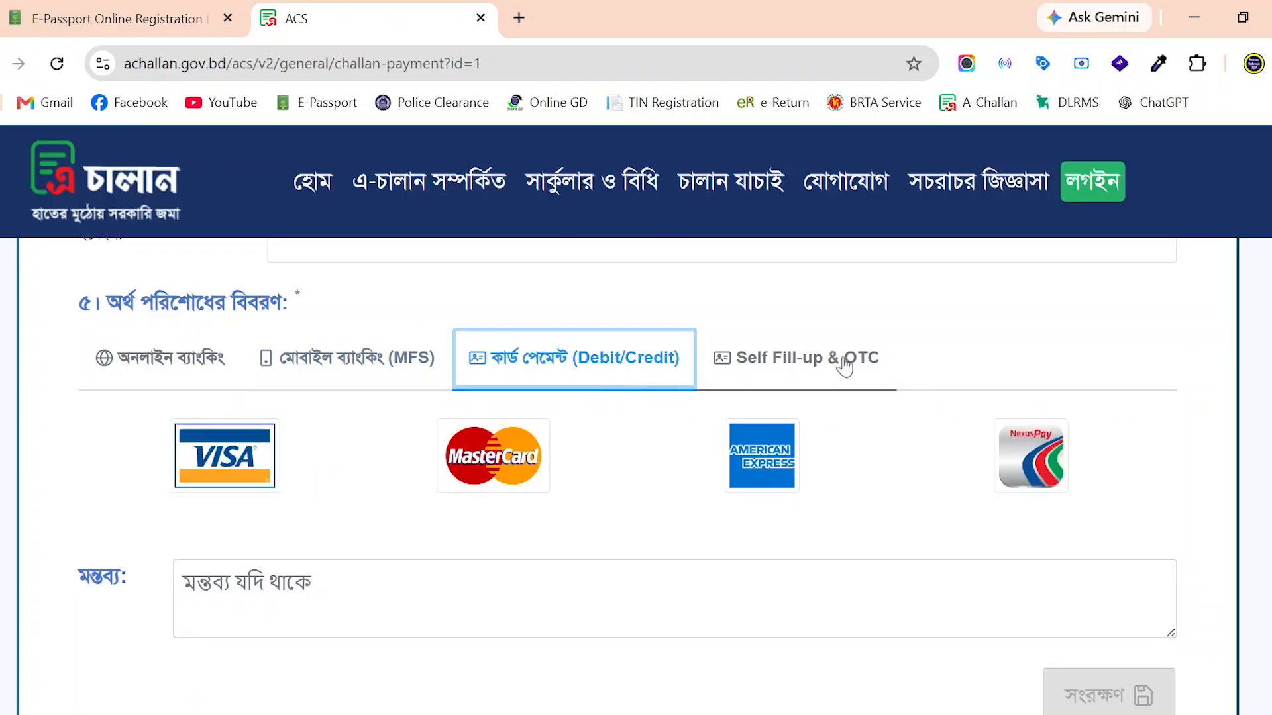
left_click(806, 361)
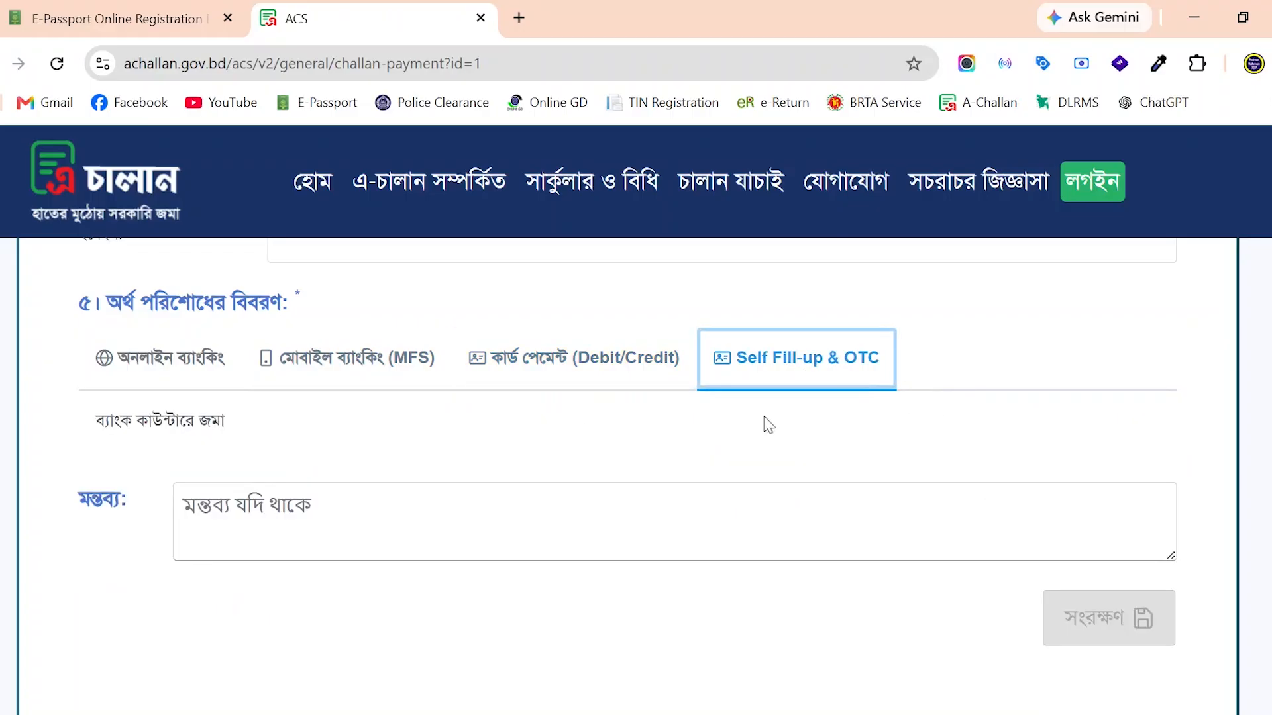
left_click_drag(96, 422, 212, 422)
left_click(213, 424)
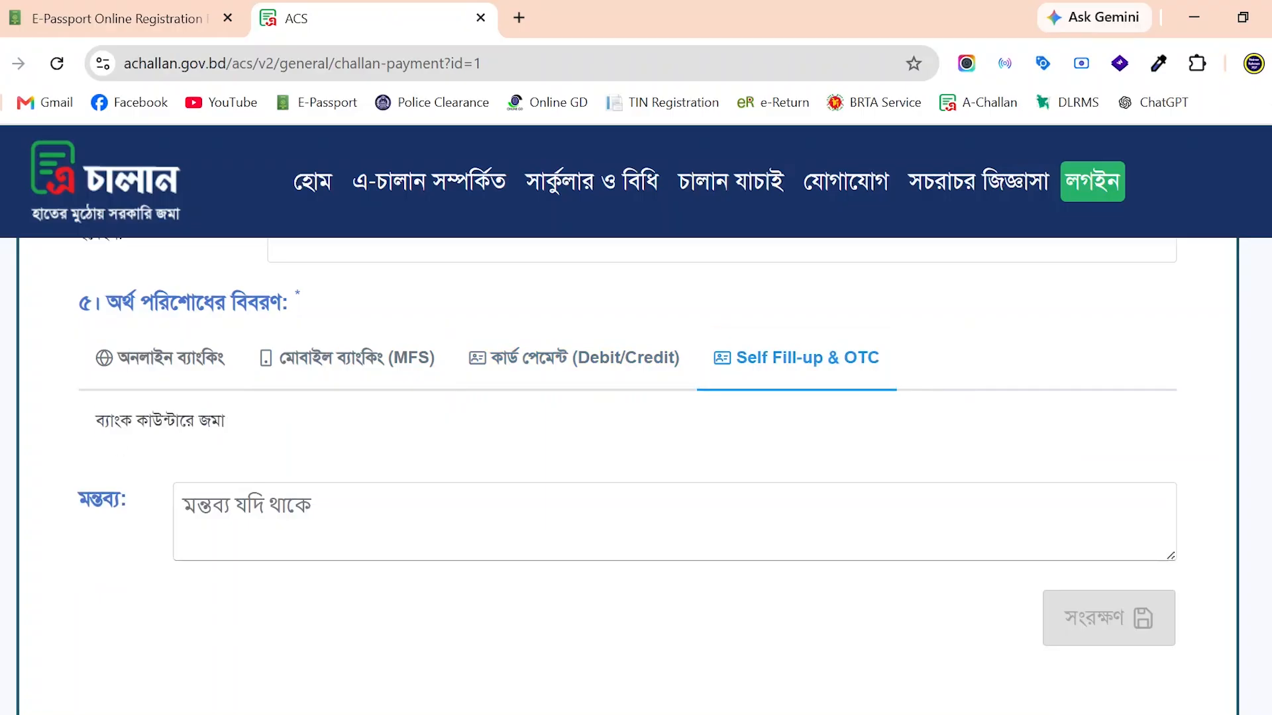
left_click_drag(96, 422, 227, 422)
left_click(228, 424)
Step: Choose বিকাশ under mobile banking (MFS) as the payment method and try to save the challan (সংরক্ষণ)
left_click(332, 363)
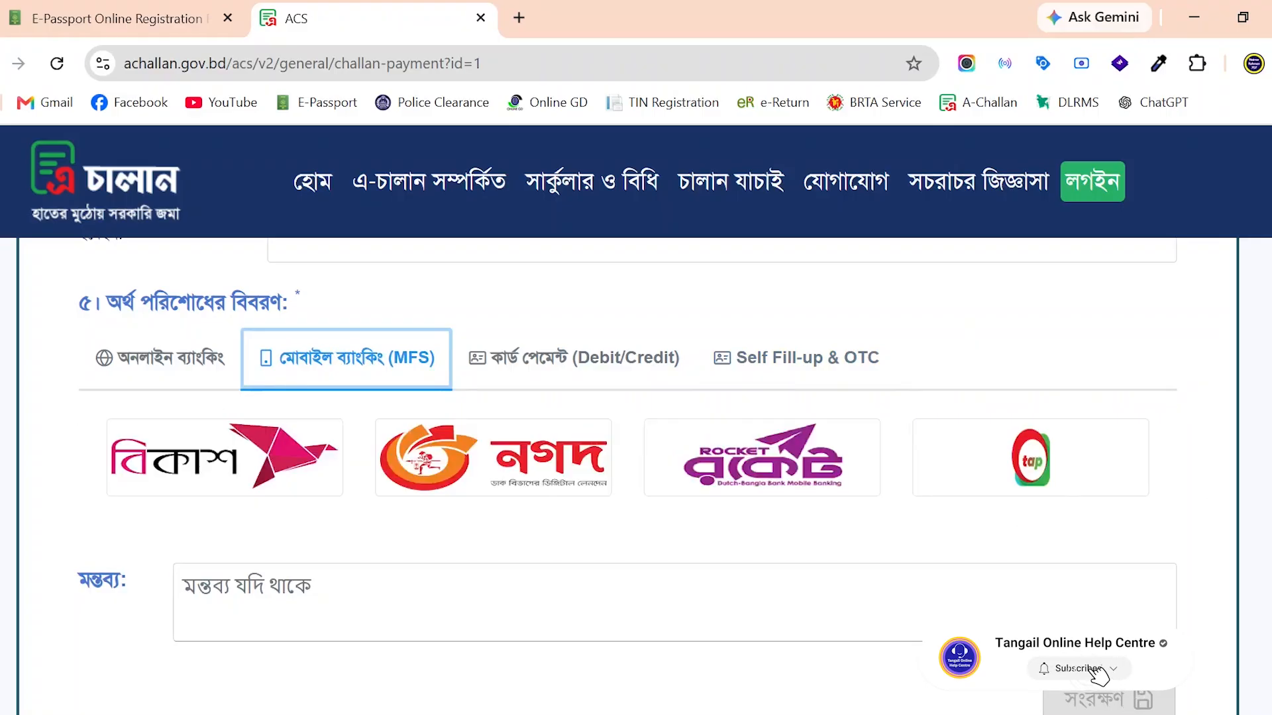
left_click(165, 482)
scroll(1067, 632, "down", 2)
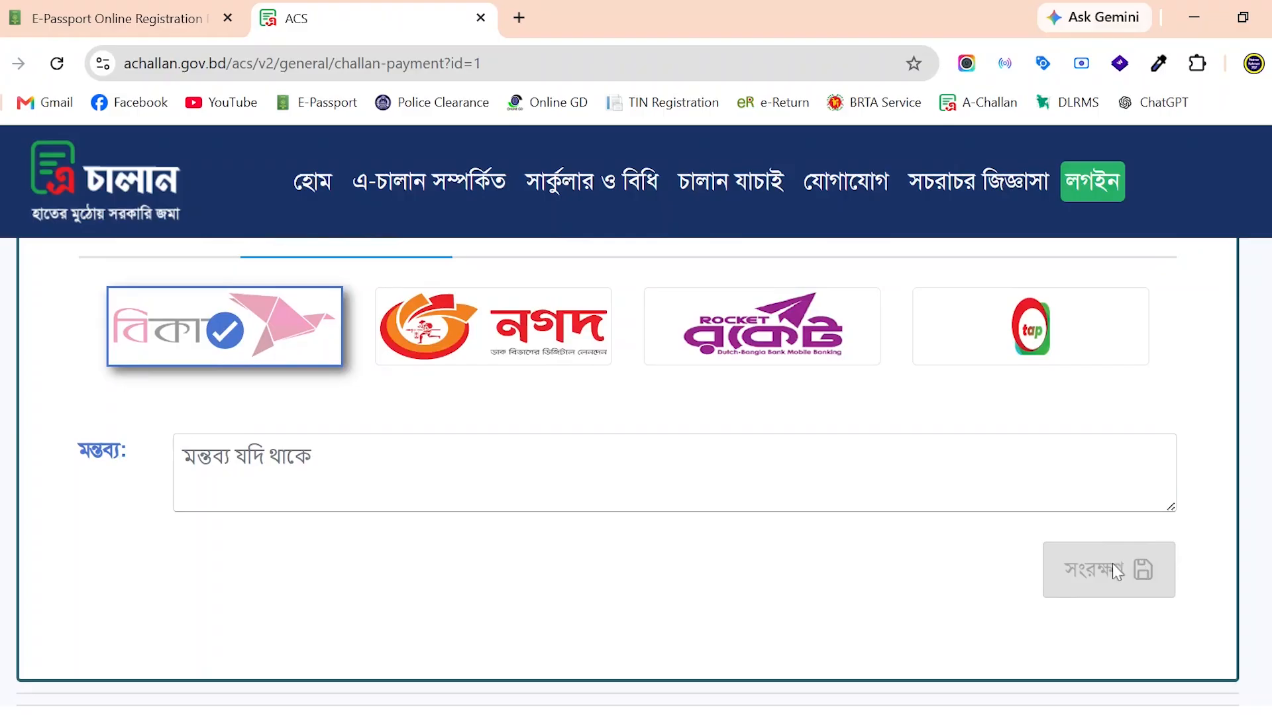
left_click(1152, 561)
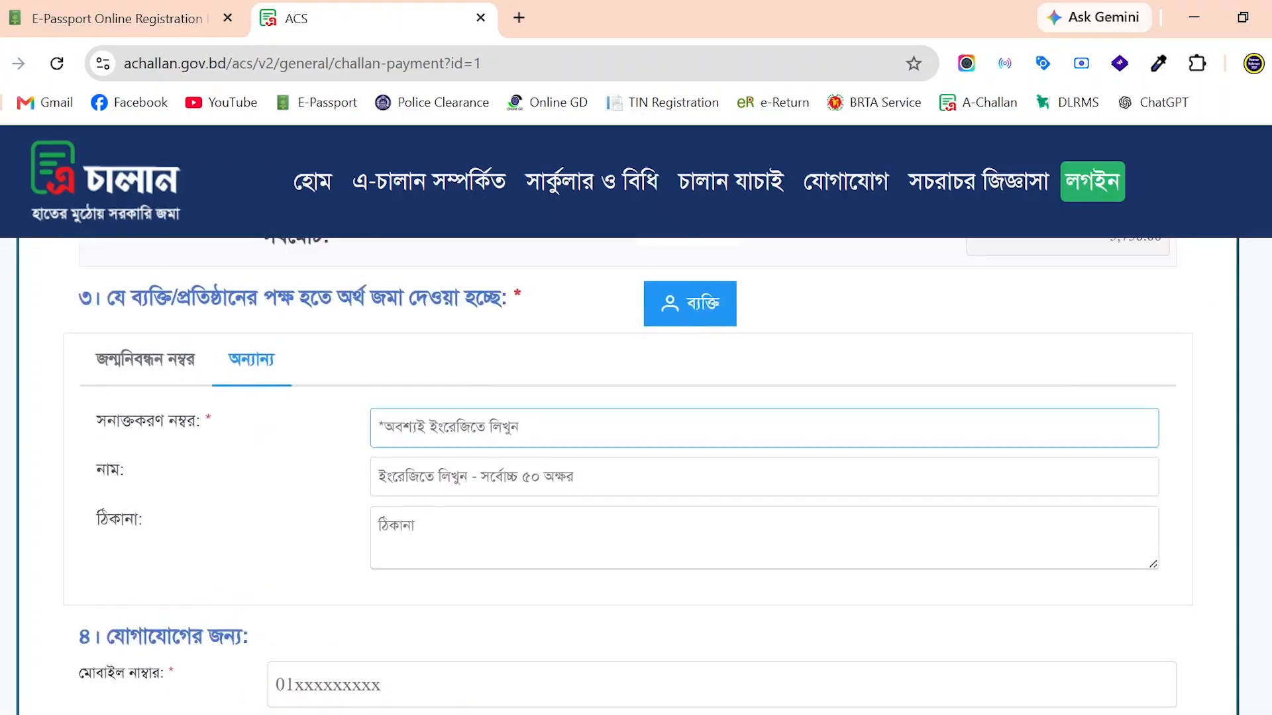
Step: Check the form from the payer details through the contact and payment sections to the save option
scroll(636, 464, "down", 1)
scroll(636, 477, "down", 8)
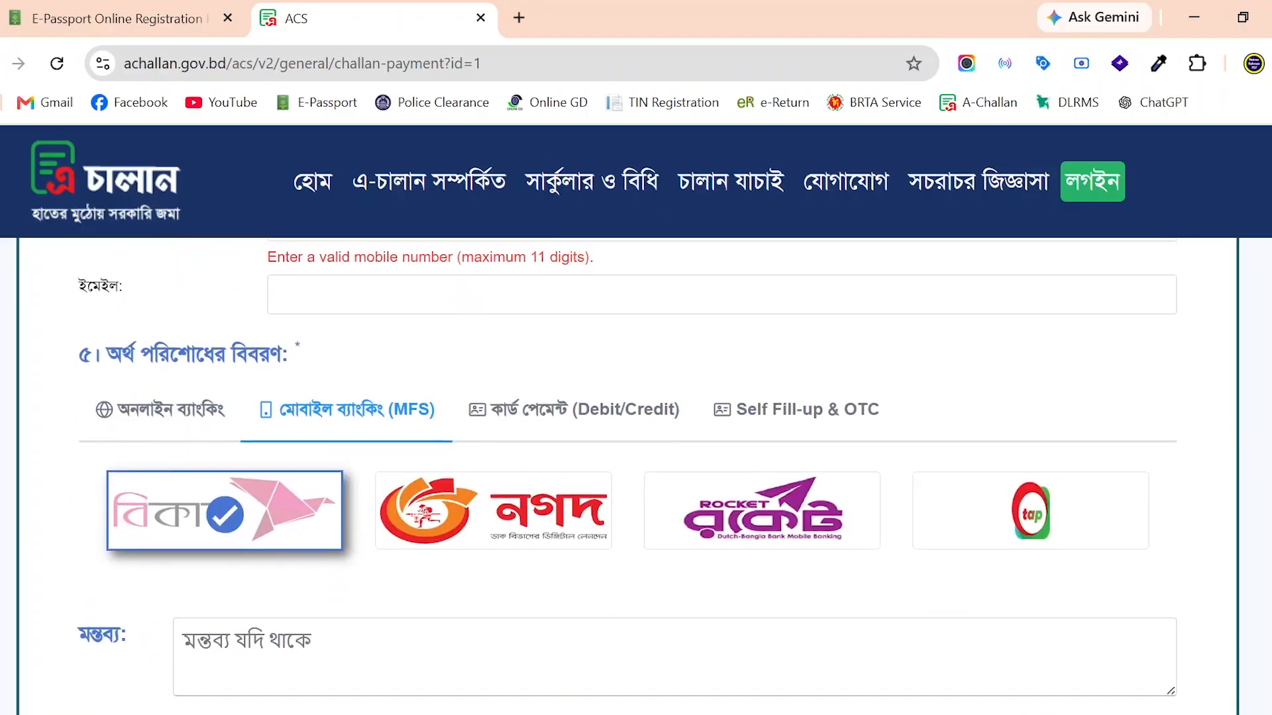
scroll(649, 476, "up", 1)
scroll(833, 516, "down", 1)
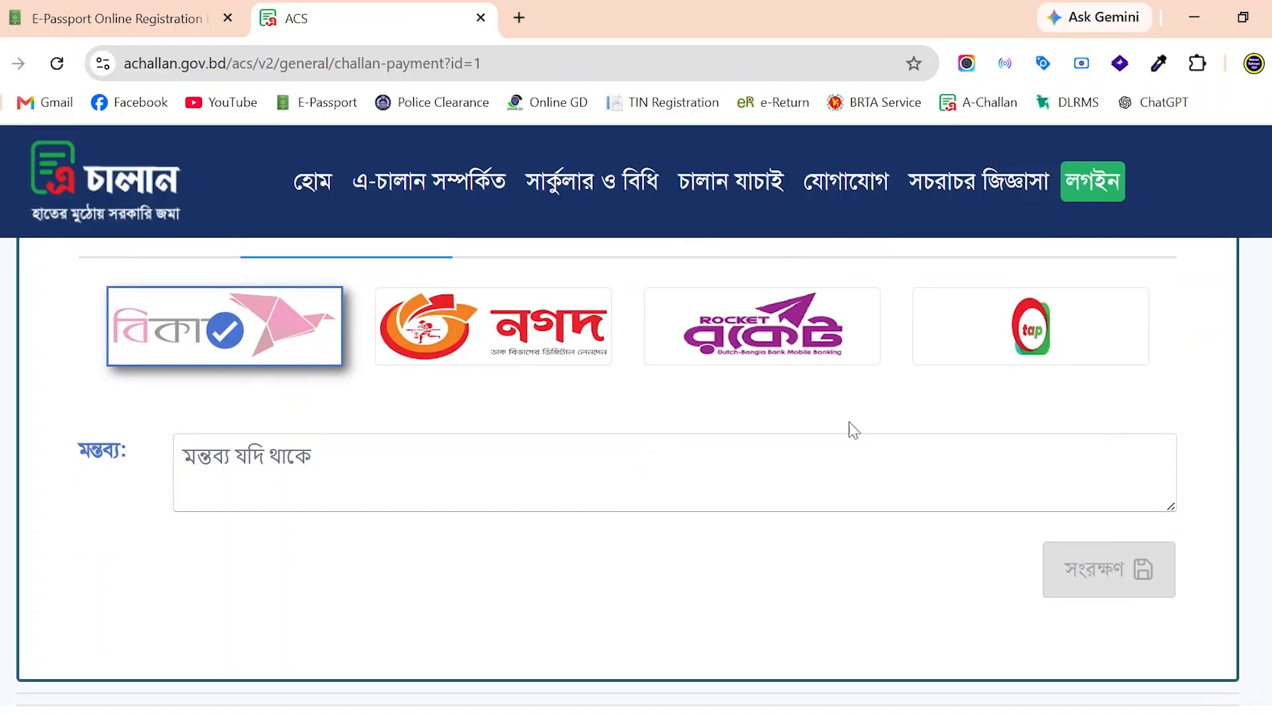
Step: Save the challan (সংরক্ষণ), confirm saving the information, and proceed to the bKash payment gateway
scroll(636, 463, "up", 10)
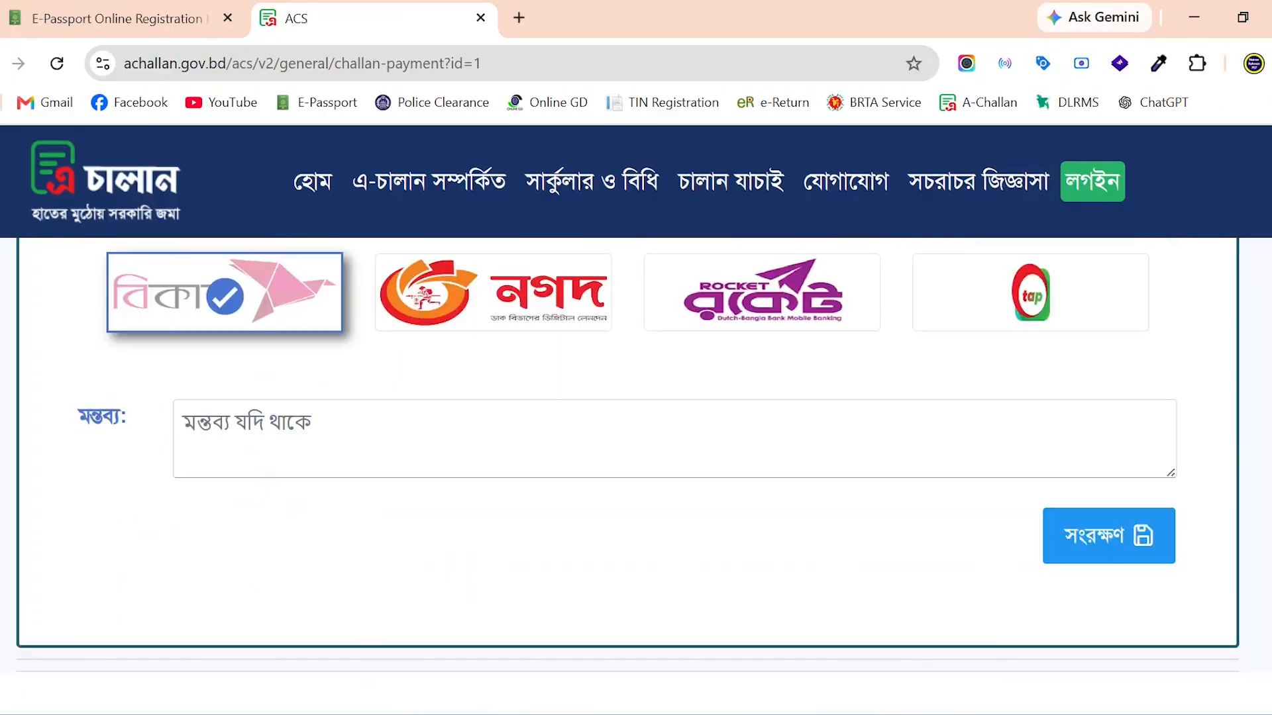
scroll(636, 419, "up", 1)
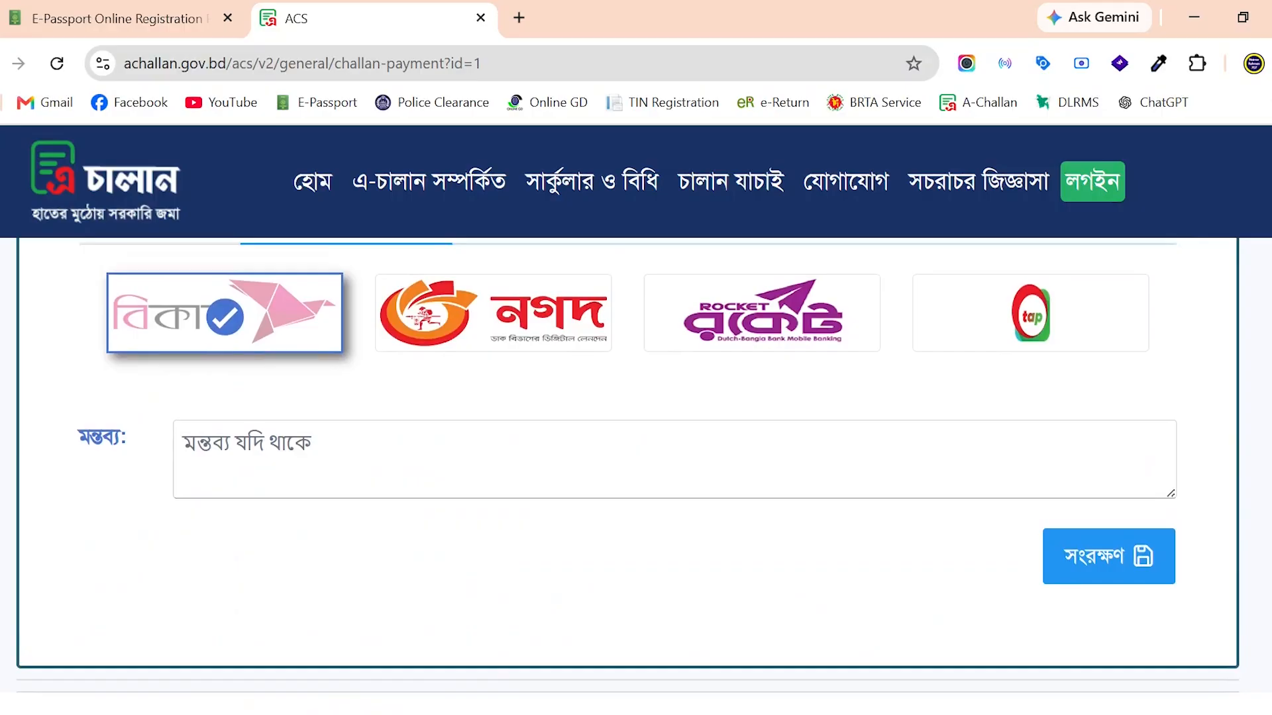
left_click(1120, 566)
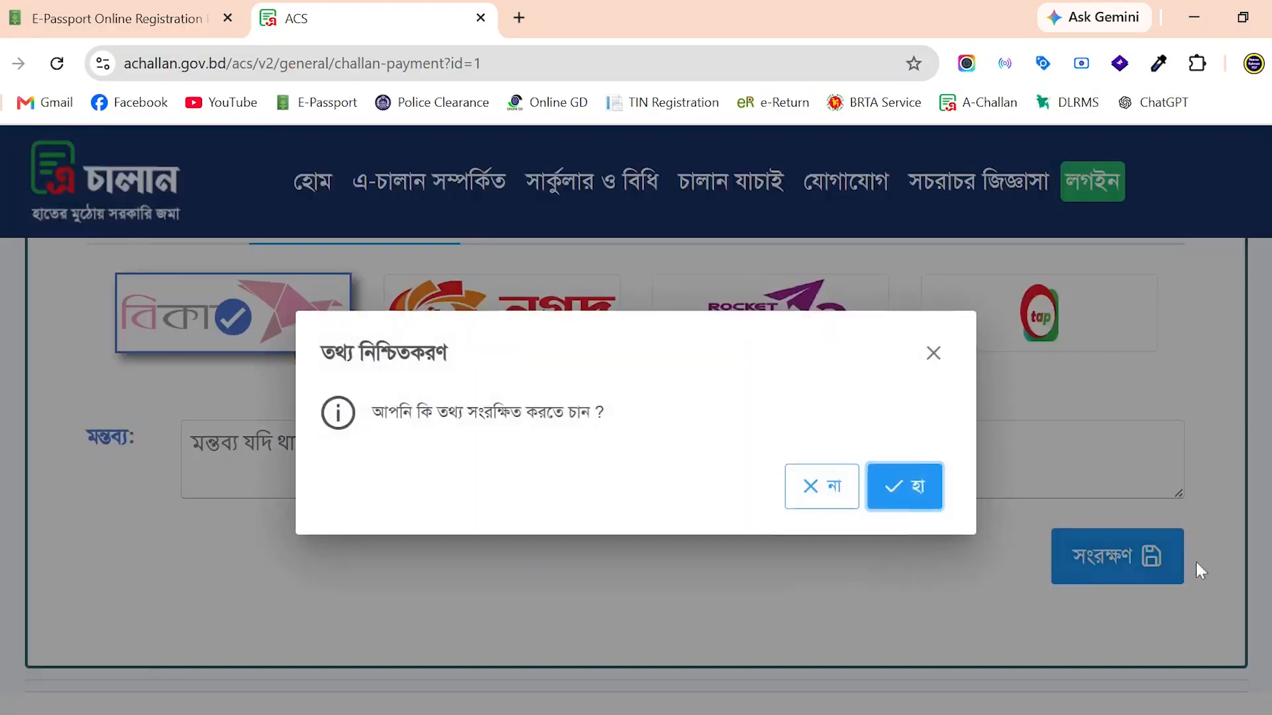
left_click(906, 487)
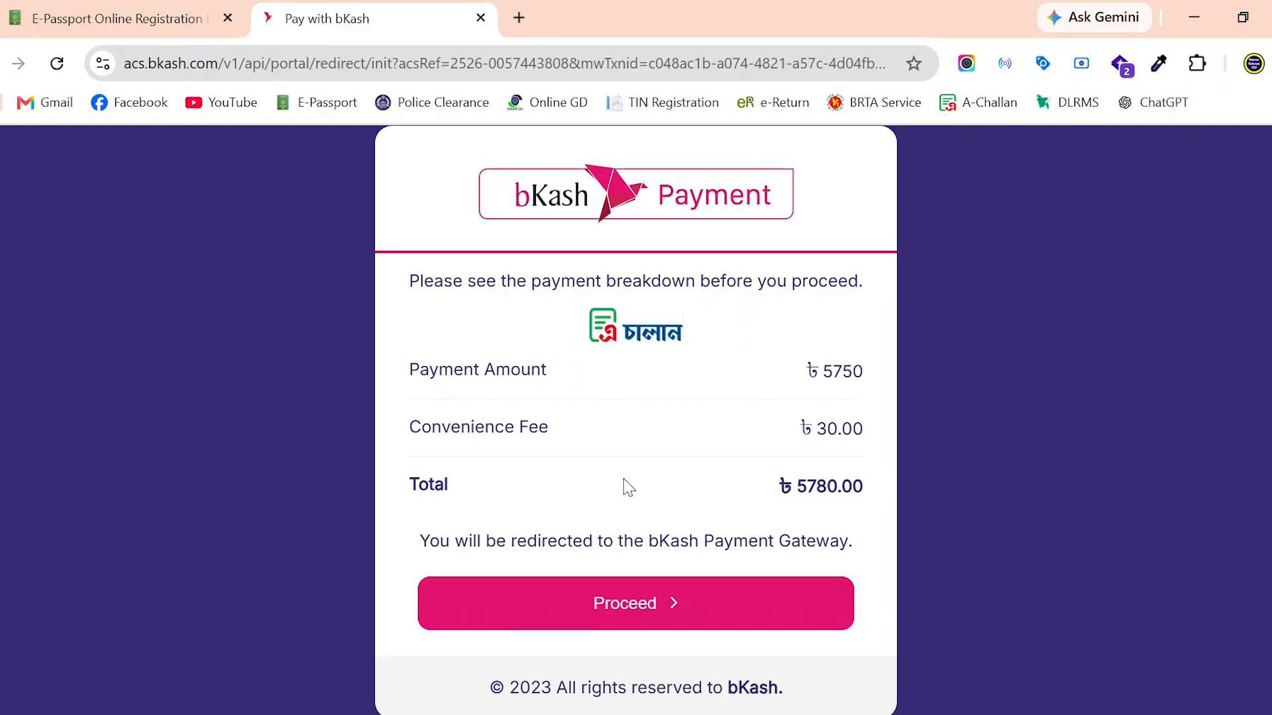
left_click(643, 611)
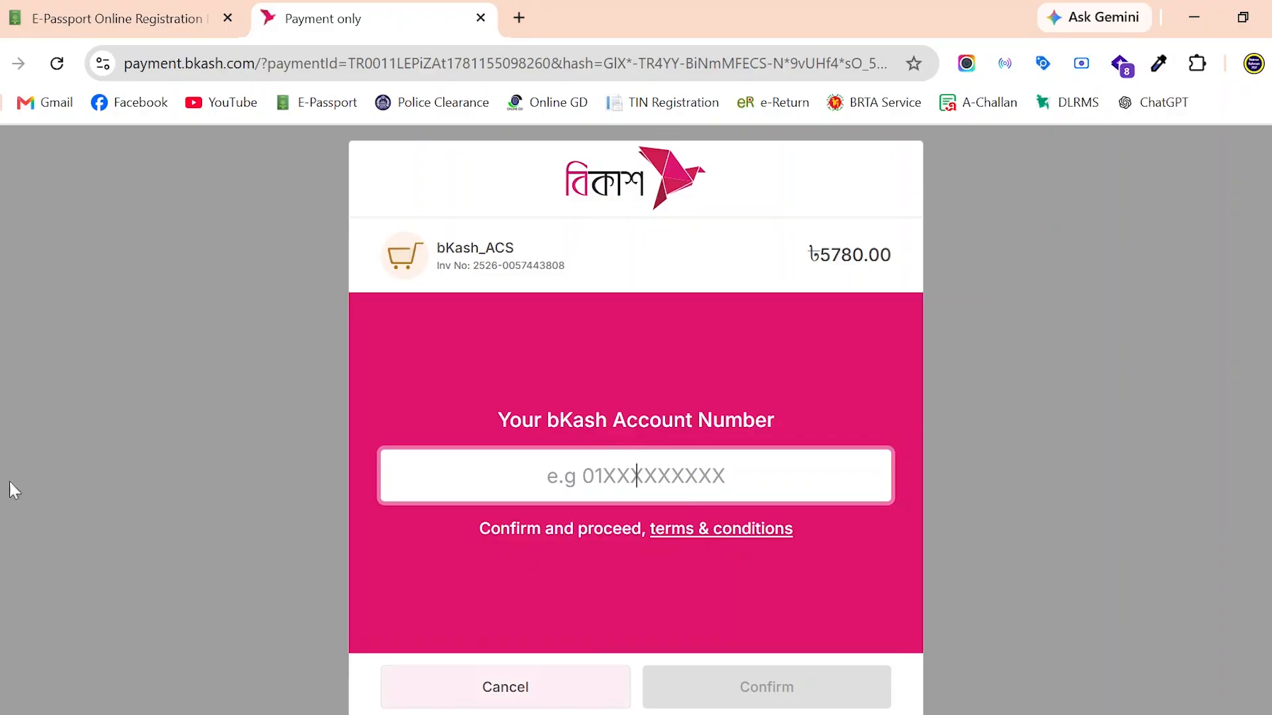
Step: View the My applications page on the e-Passport portal and return to the bKash payment page
left_click(88, 21)
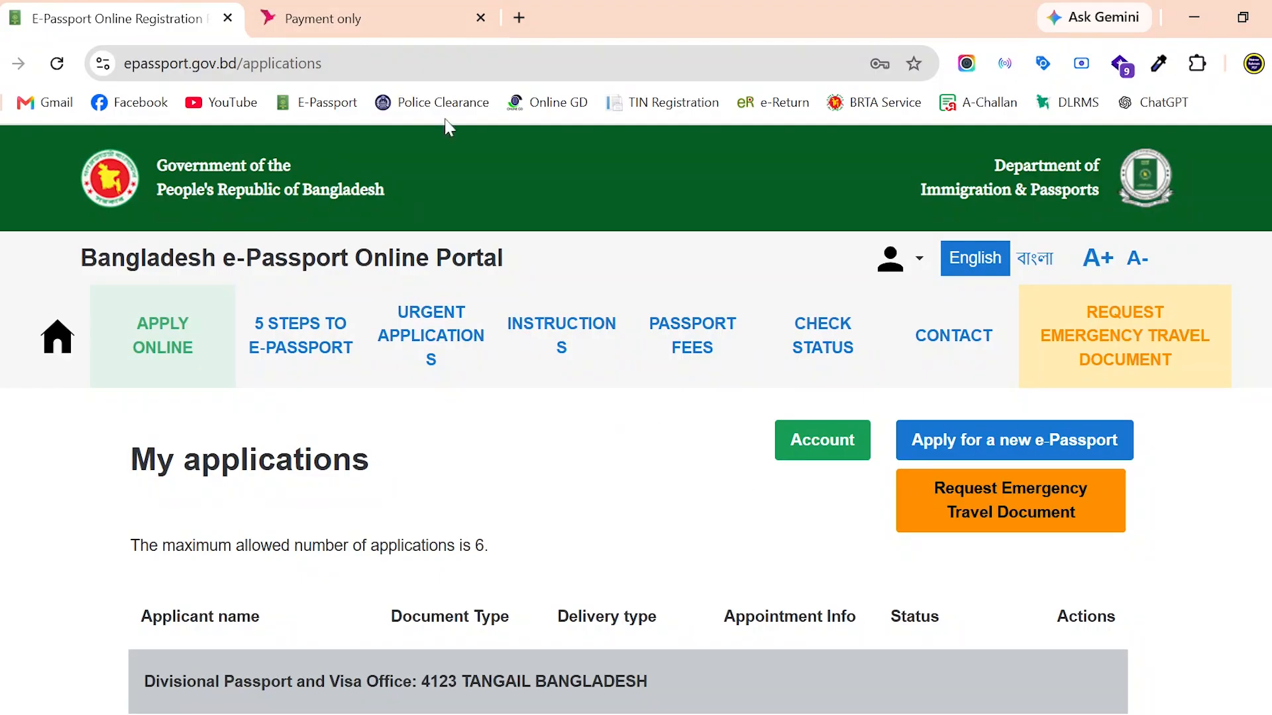
left_click(333, 8)
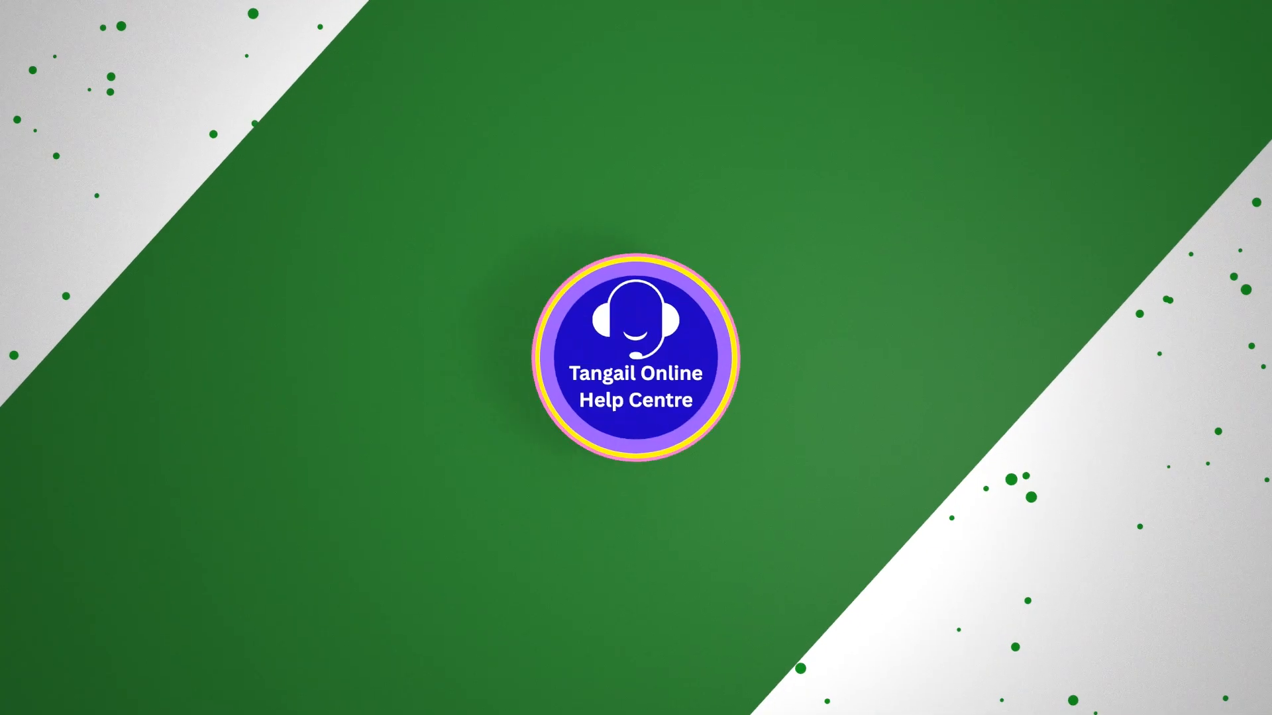